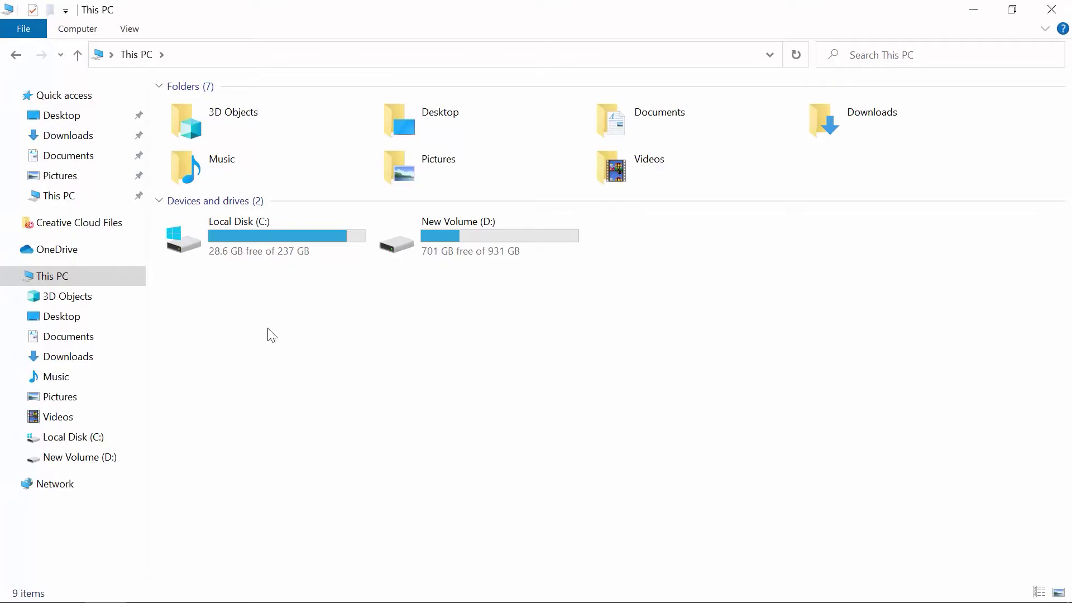
Open the Plug-ins folder at C:\Program Files\Adobe\Adobe After Effects 2022\Support Files.
double_click(297, 231)
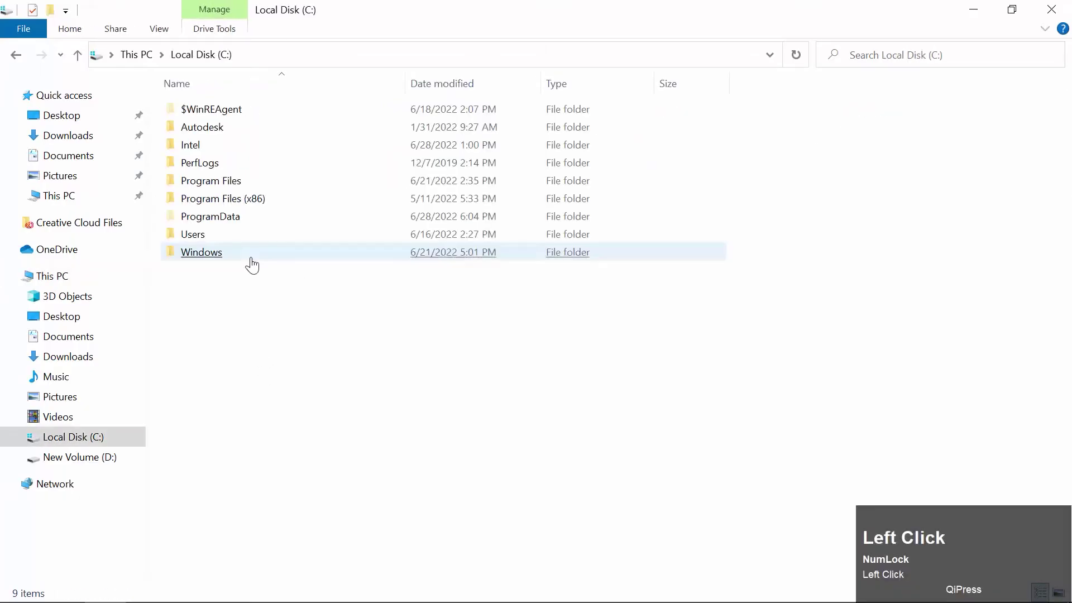
double_click(239, 181)
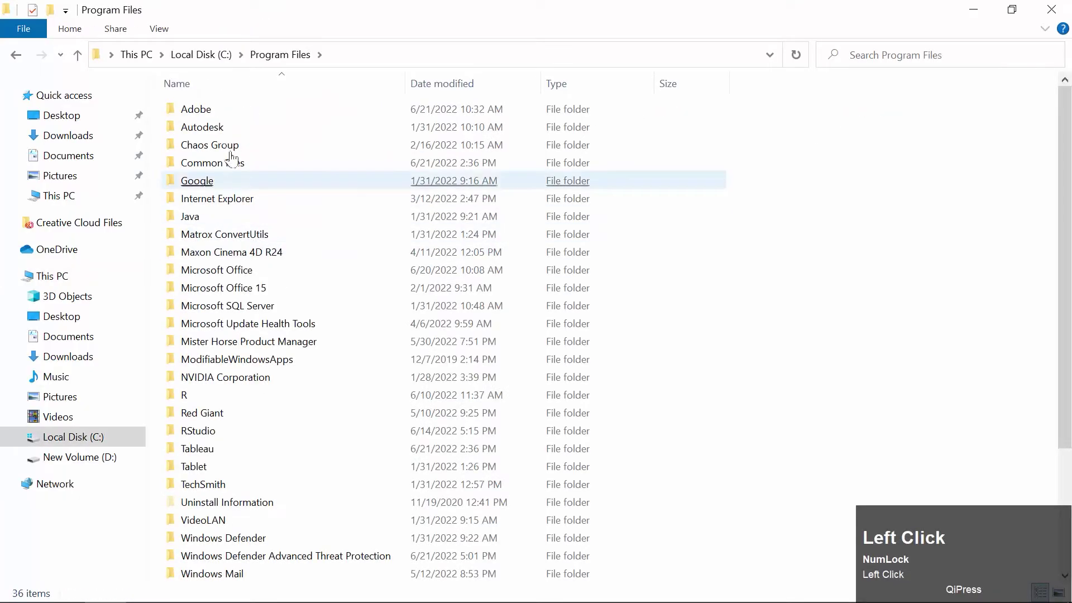
double_click(199, 112)
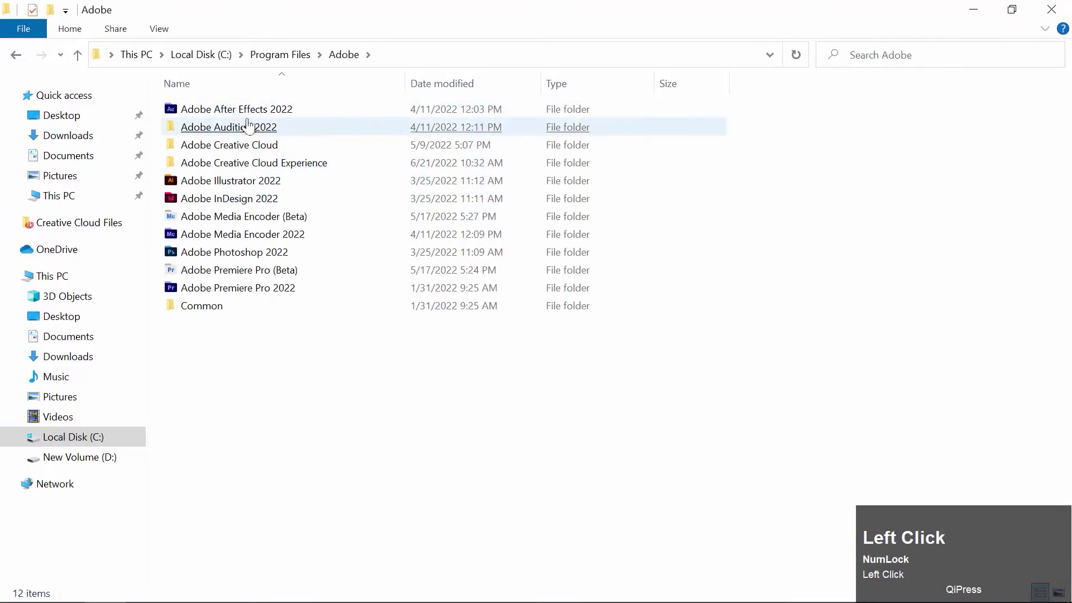
double_click(250, 119)
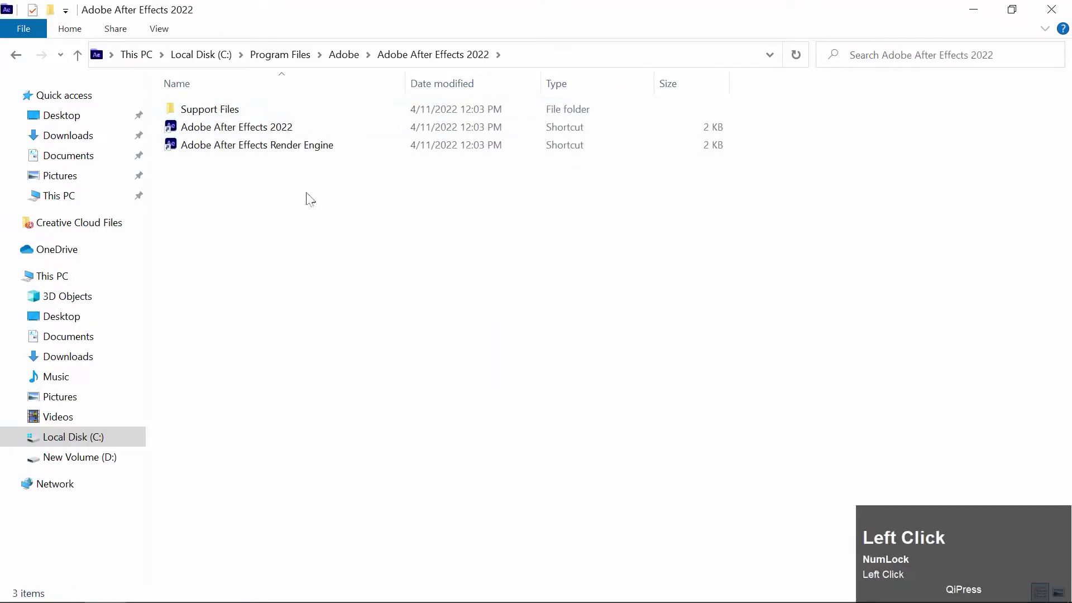
double_click(214, 107)
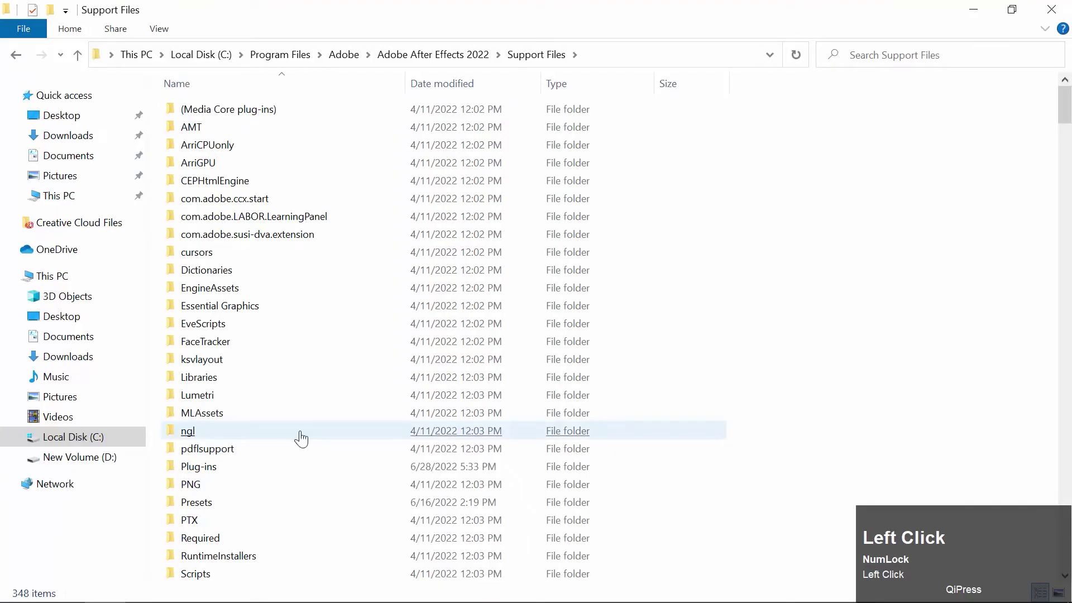
left_click(300, 436)
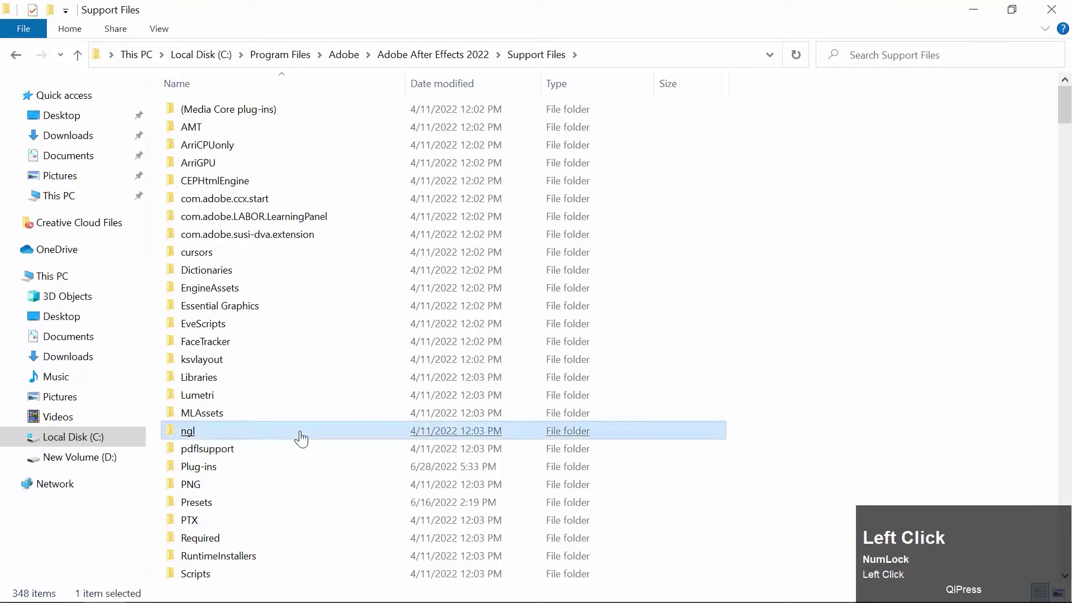
left_click(213, 473)
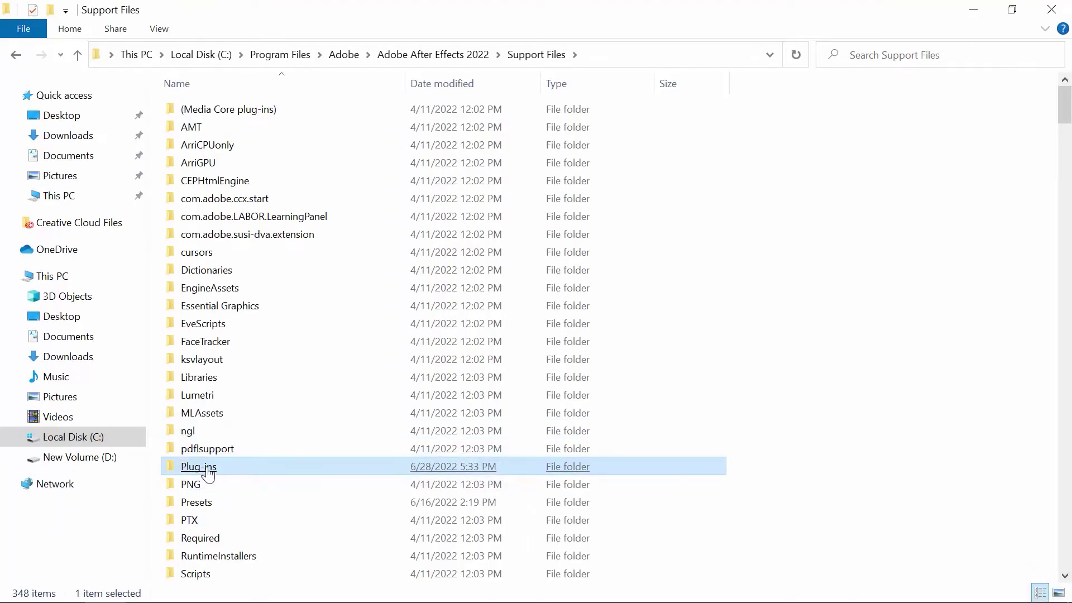
double_click(213, 474)
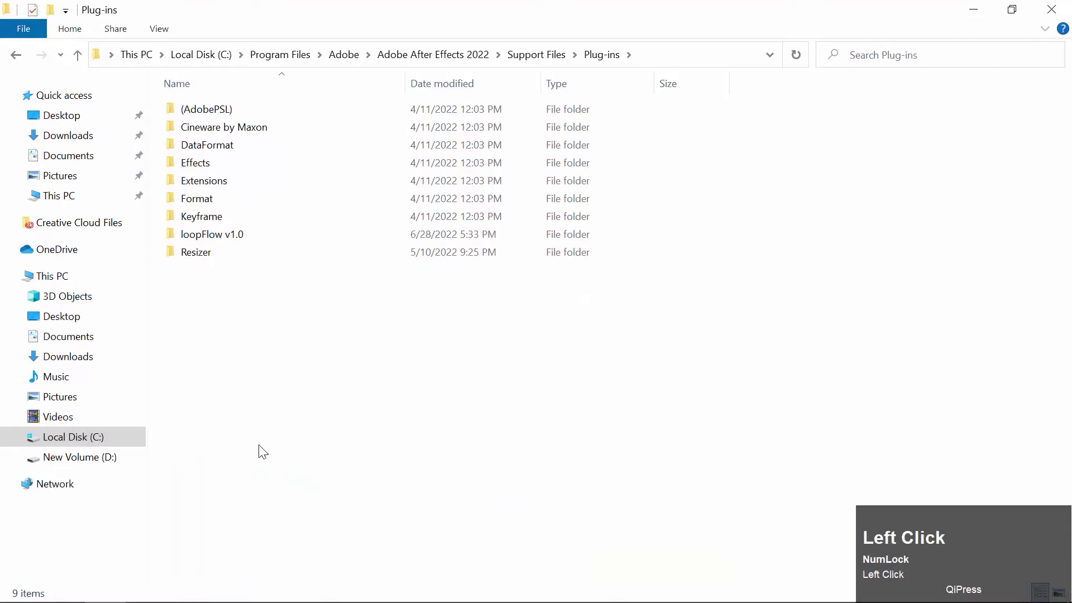
Check the Plug-ins directory for the loopFlow v1.0 and Resizer plug-in folders.
left_click(229, 240)
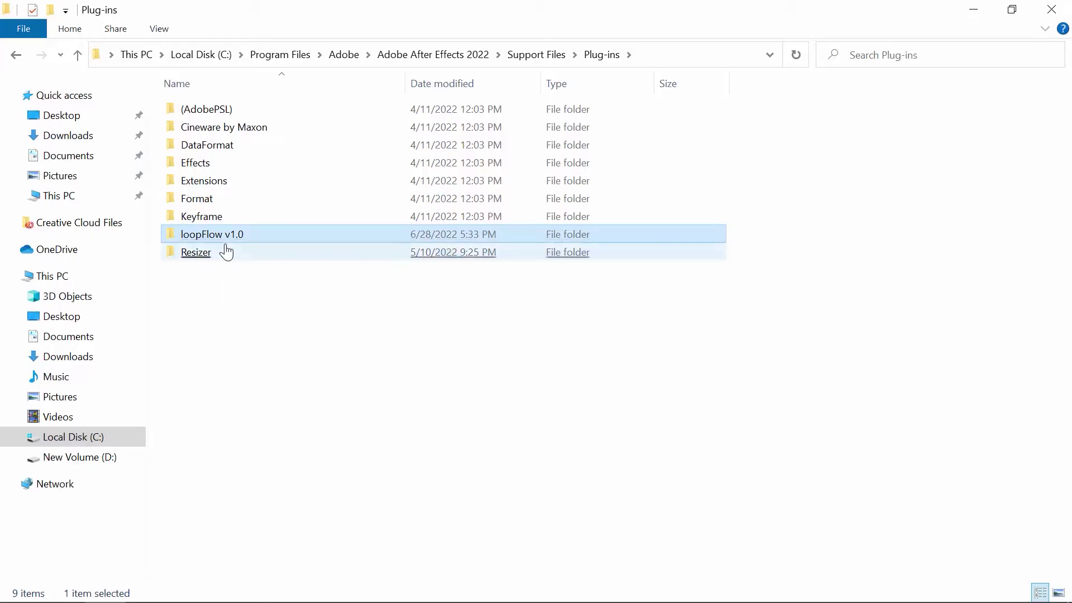
left_click(226, 252)
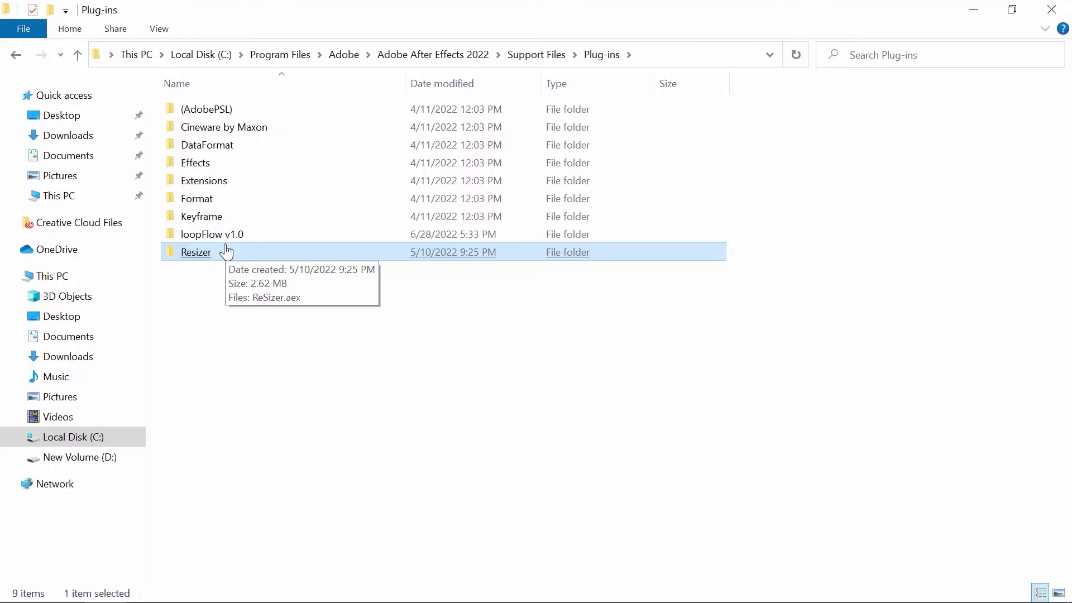
left_click(450, 353)
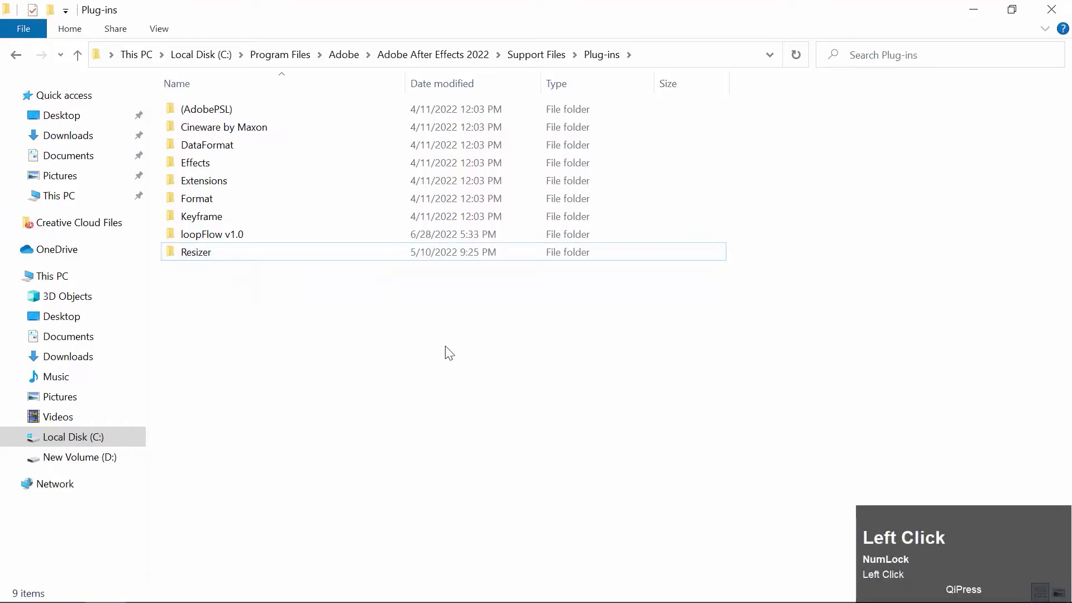
Switch to After Effects and place the volcano JPG as a layer in the existing small-active-volcano-in-iceland composition.
mouse_move(313, 600)
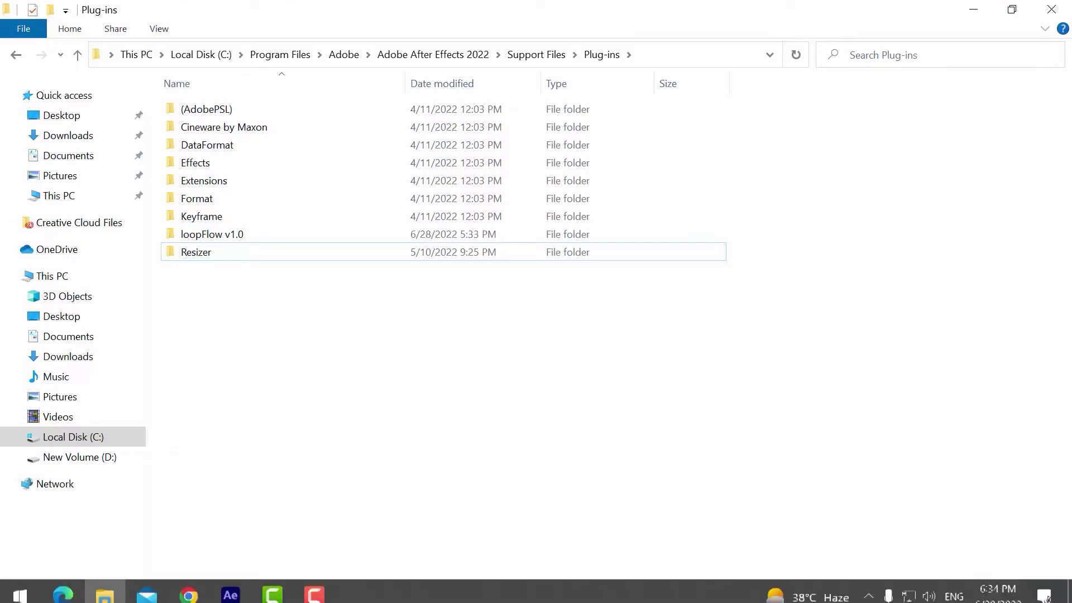
left_click(233, 588)
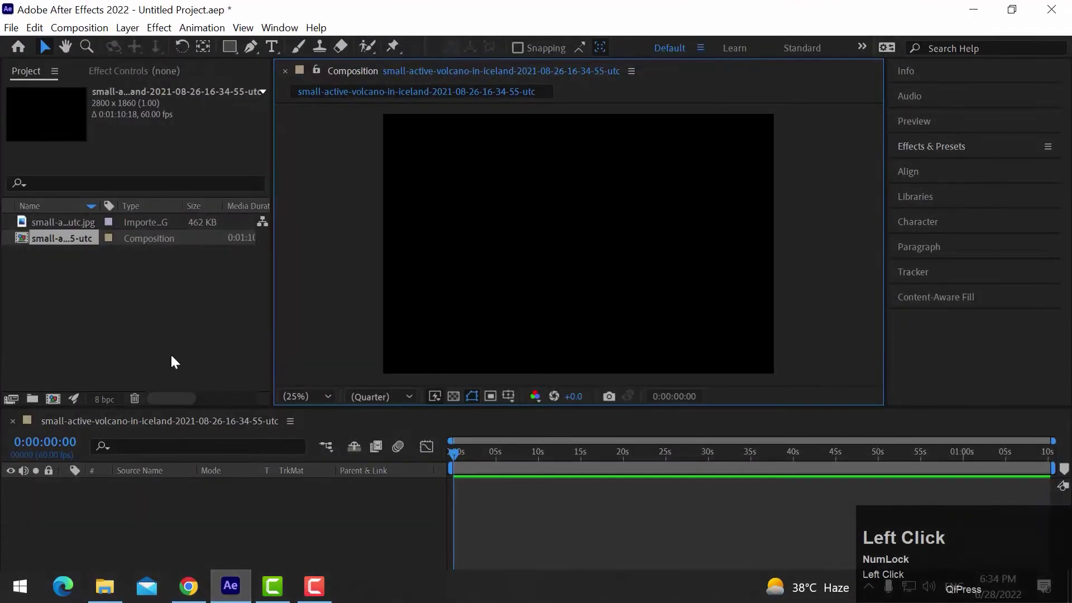
left_click(113, 294)
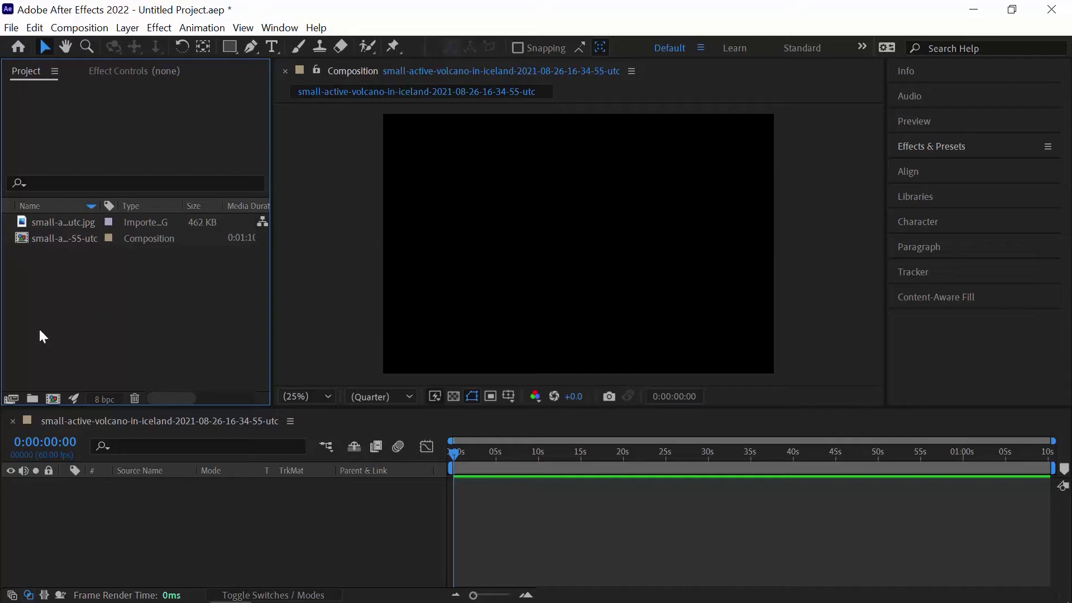
double_click(49, 224)
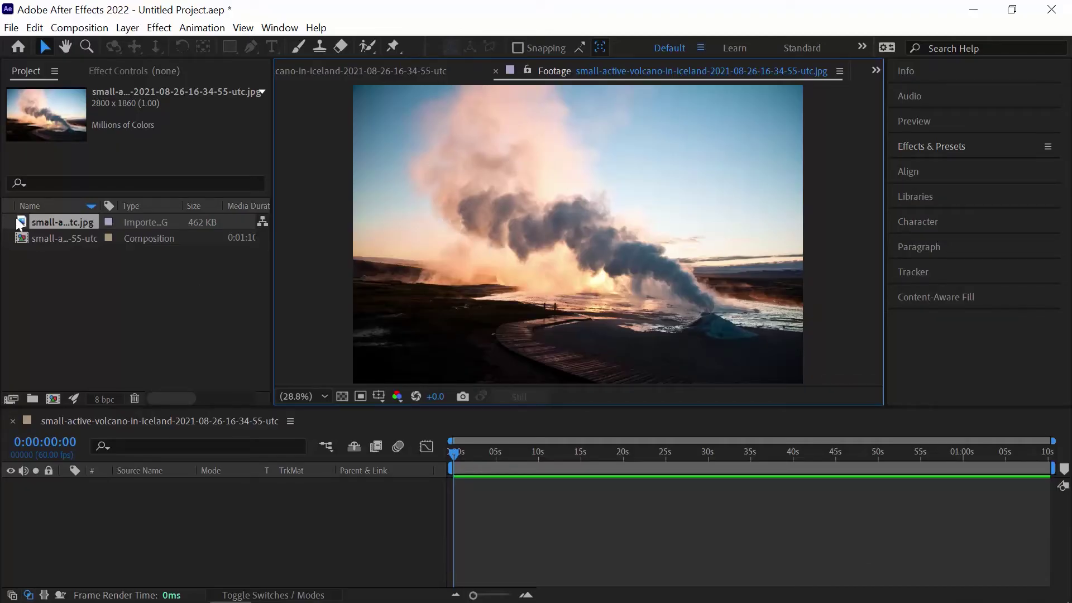
double_click(52, 239)
left_click_drag(25, 222, 199, 531)
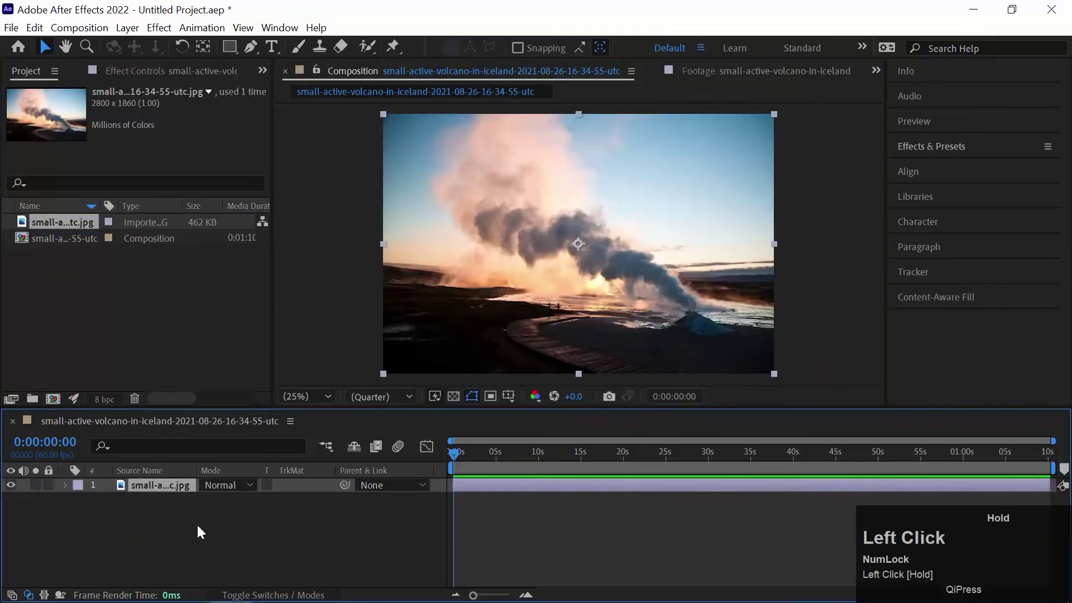
Search the effects for "loop" and apply the irrealix loopFlow effect to the volcano image layer.
left_click(964, 148)
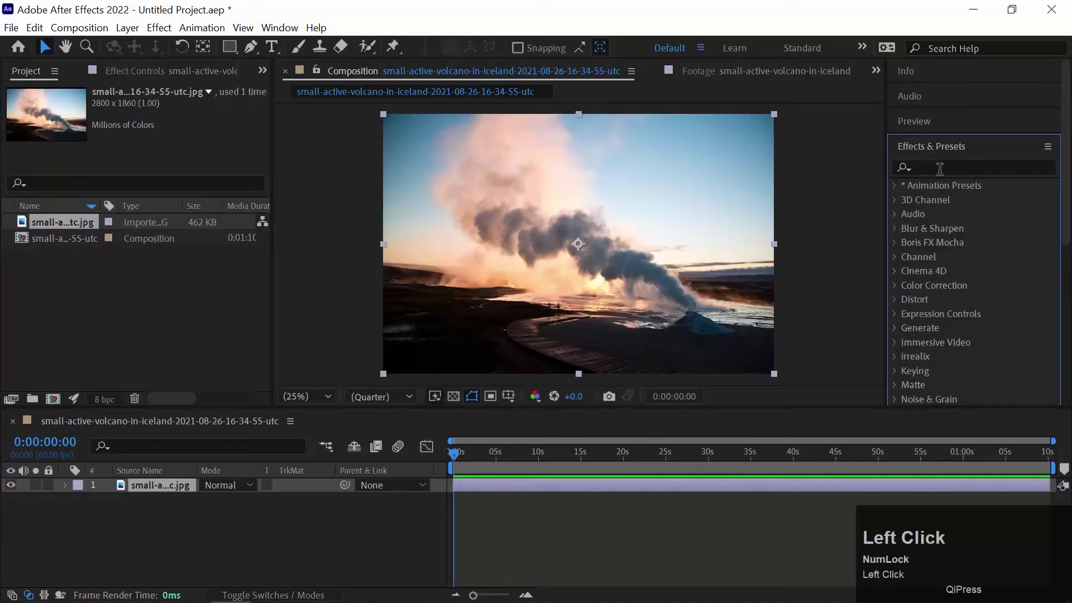
left_click(940, 168)
type("lo")
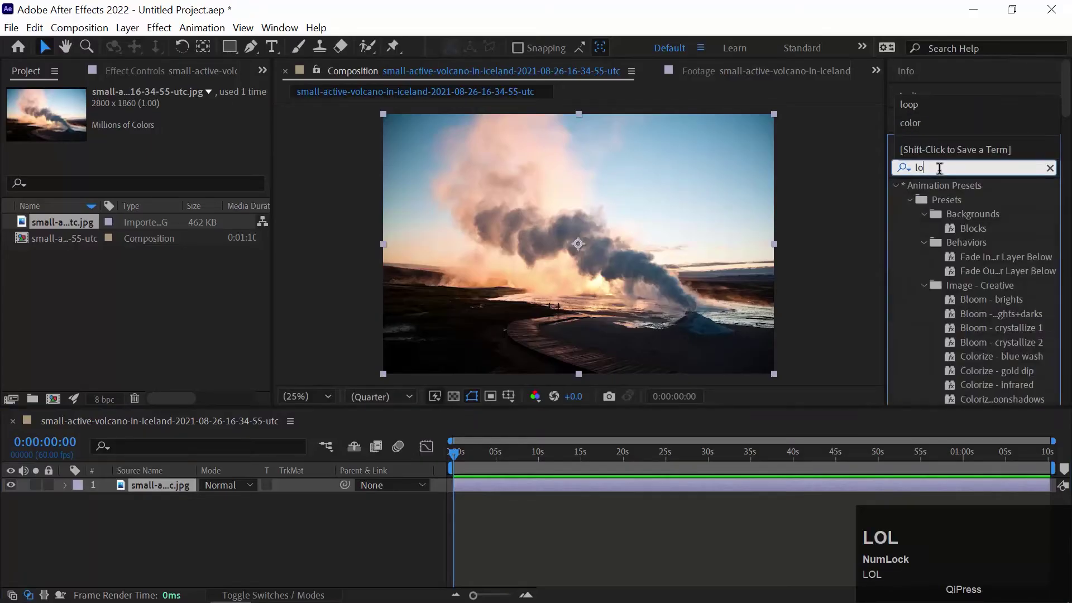
type("op")
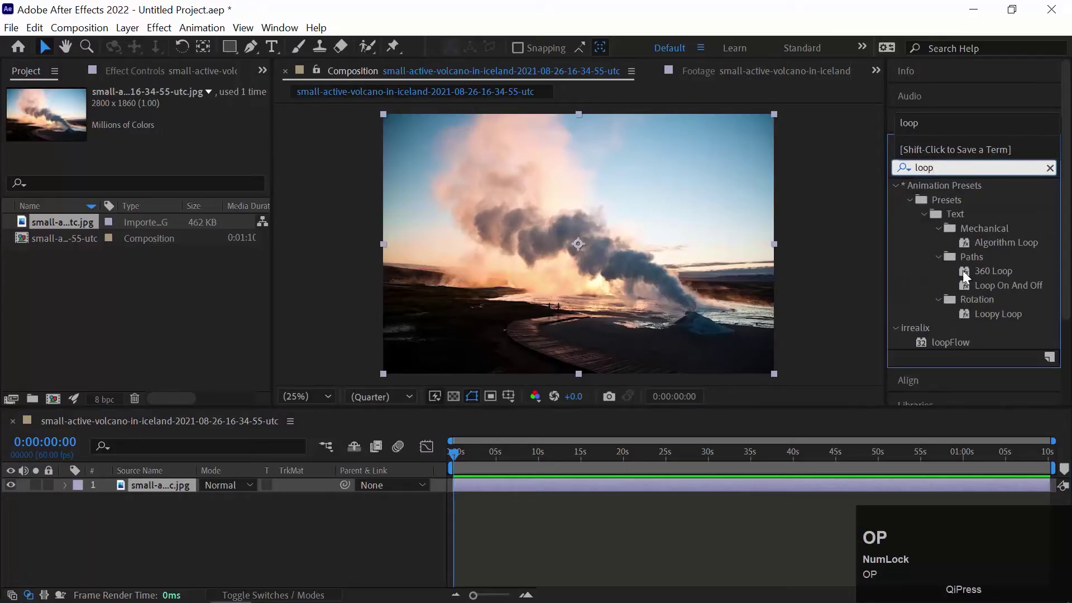
scroll(949, 311, "down", 2)
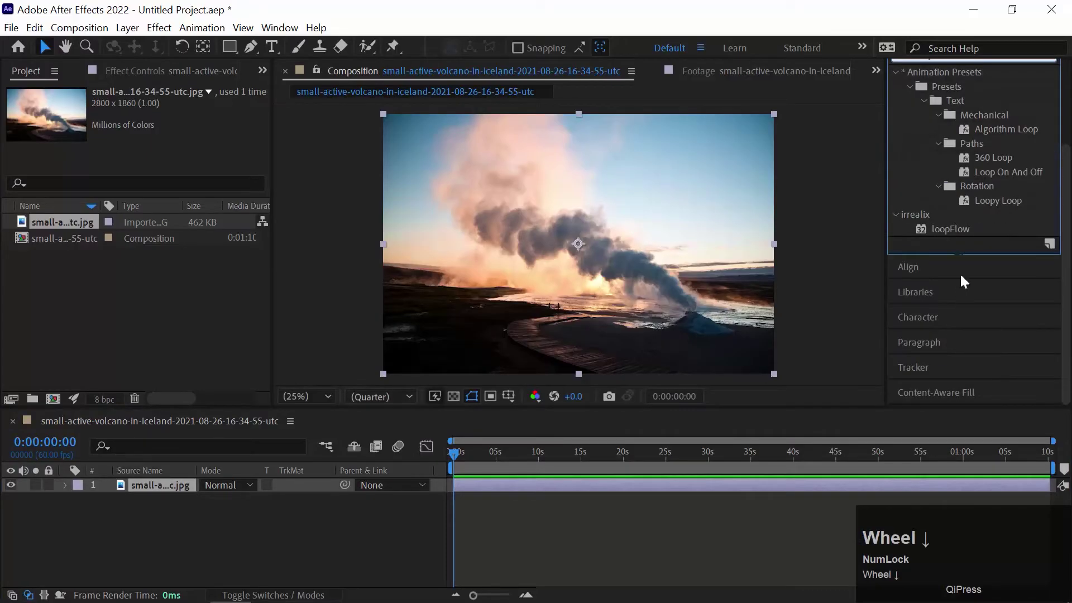
left_click(950, 228)
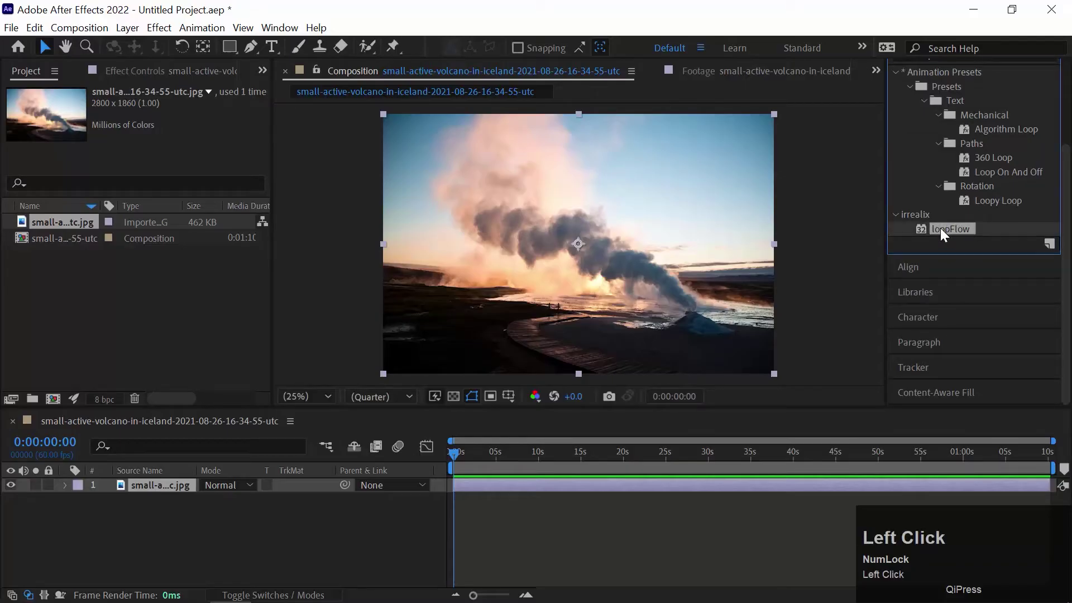
double_click(941, 227)
left_click(271, 484)
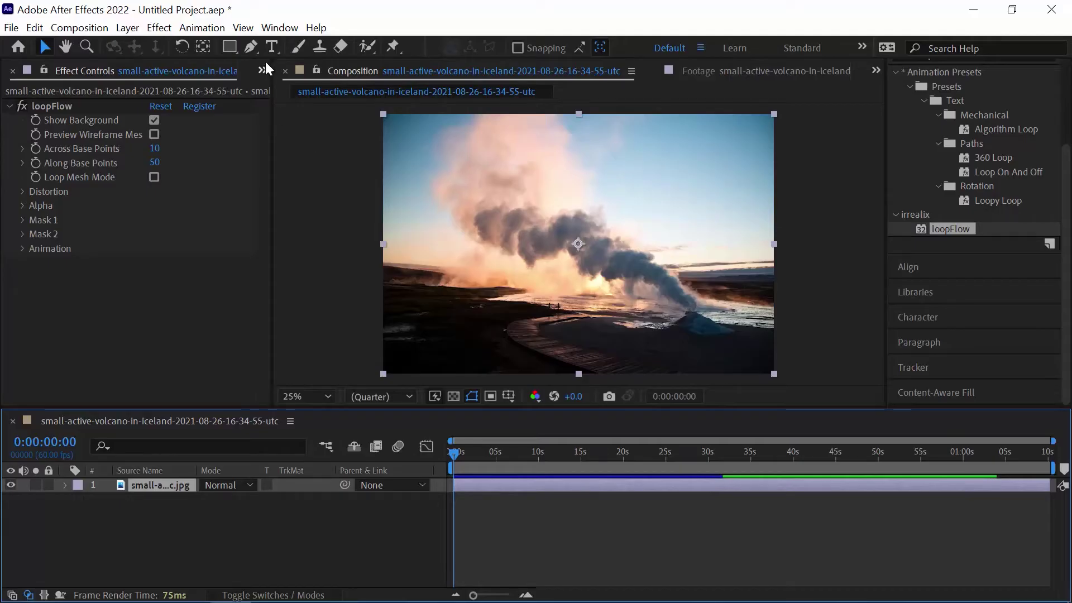
With the Pen tool, draw an open five-point curved mask path from the crater's right rim along the smoke plume's upper edge.
left_click(831, 193)
key("slash")
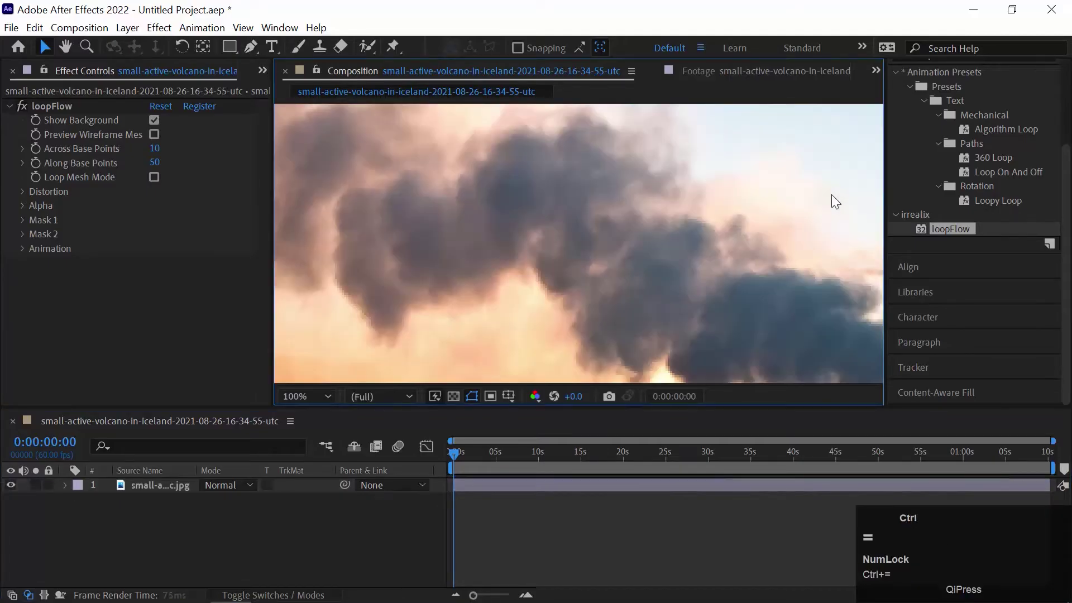
key("grave")
key("space")
left_click_drag(704, 403, 302, 309)
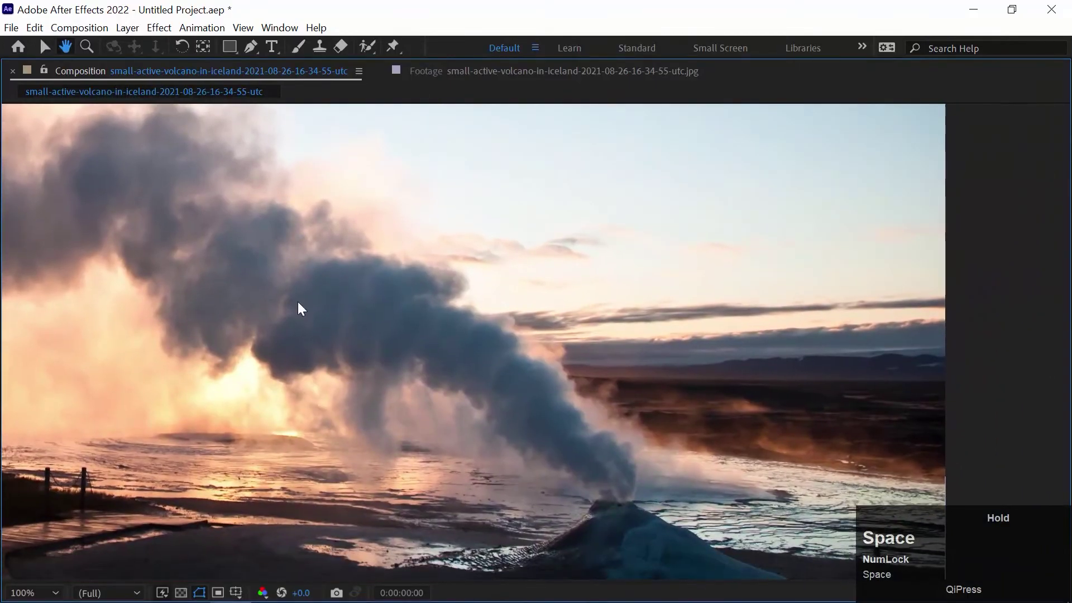
left_click(251, 48)
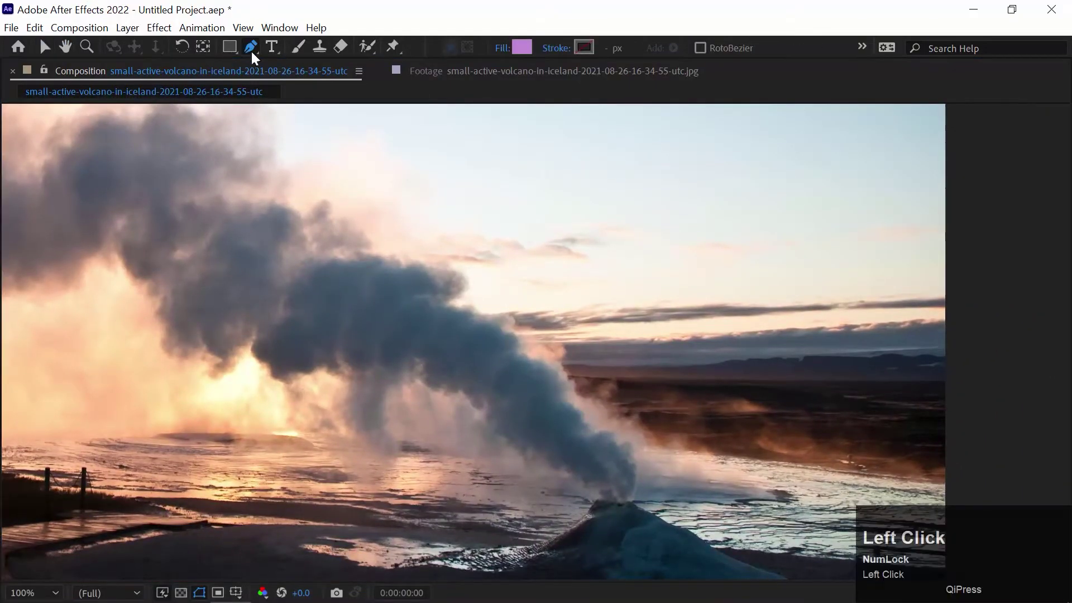
left_click(640, 499)
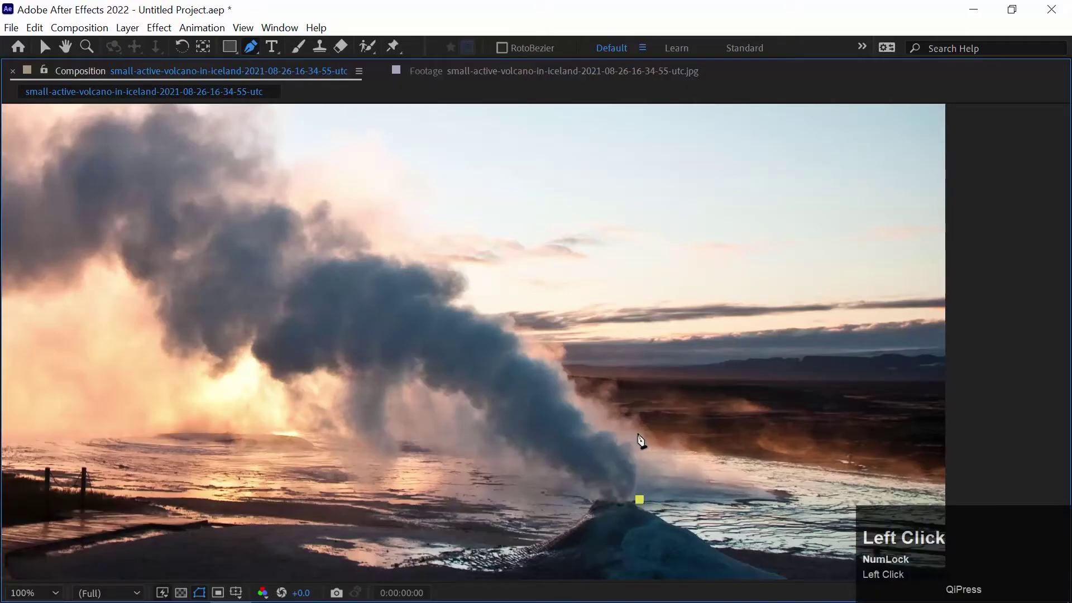
left_click_drag(614, 426, 570, 401)
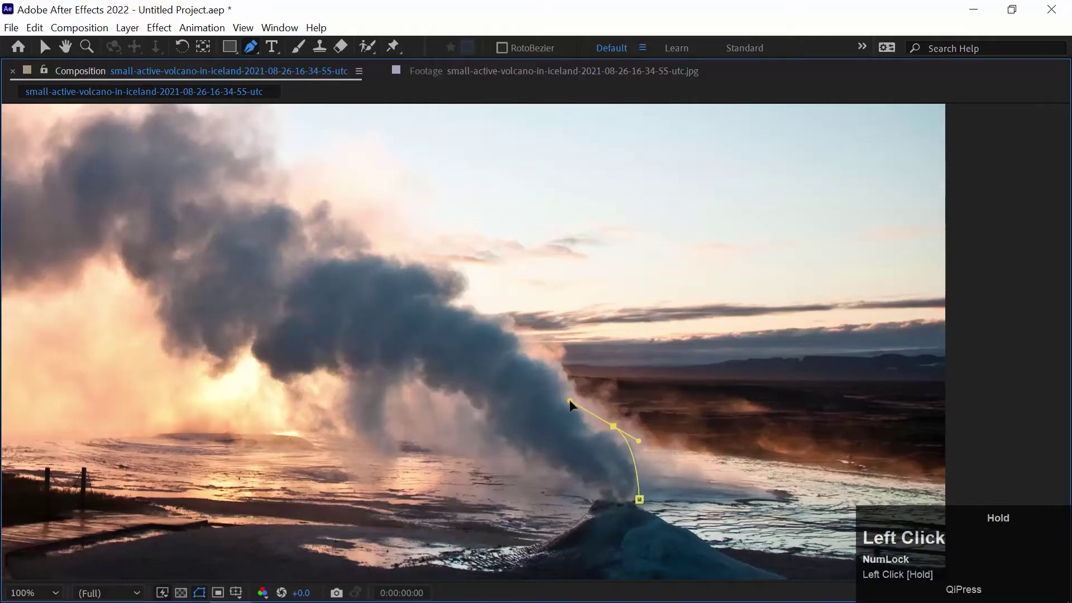
left_click_drag(519, 331, 500, 321)
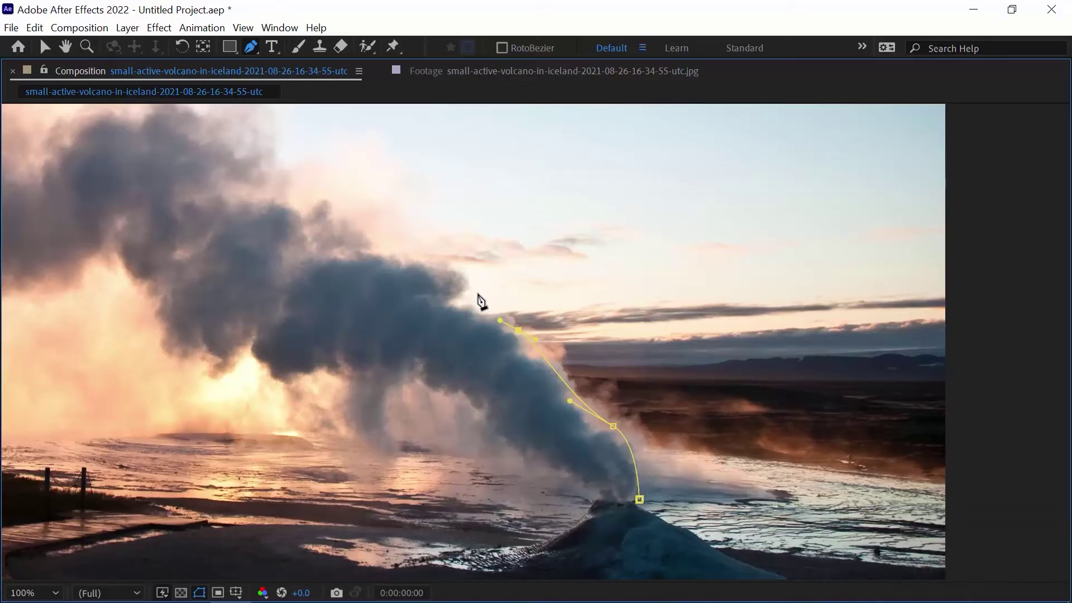
left_click_drag(427, 267, 468, 363)
left_click(346, 247)
key("space")
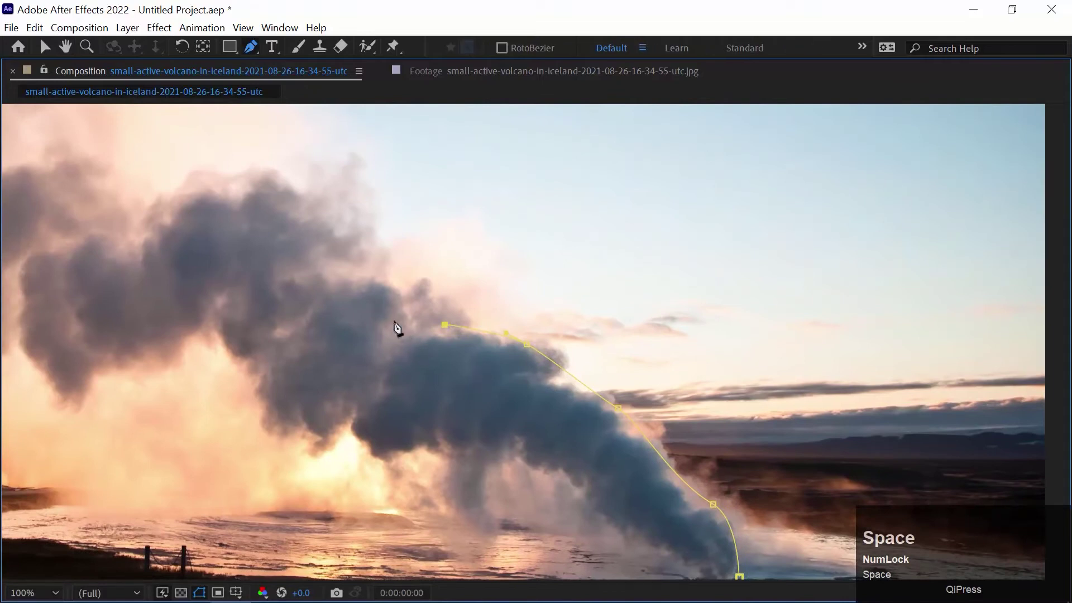
key("space")
left_click_drag(615, 422, 568, 337)
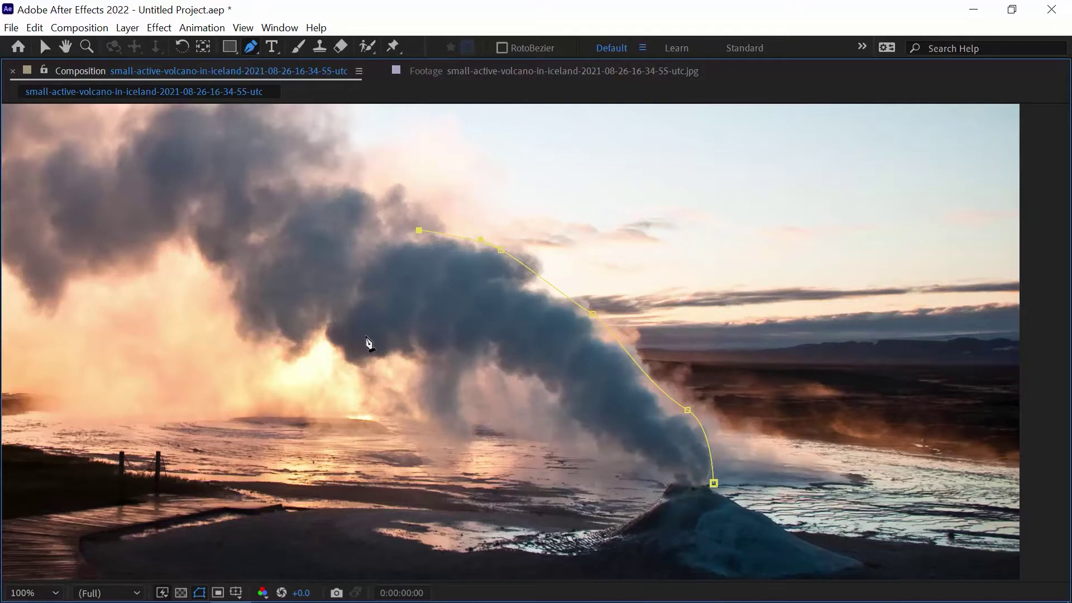
left_click(662, 495)
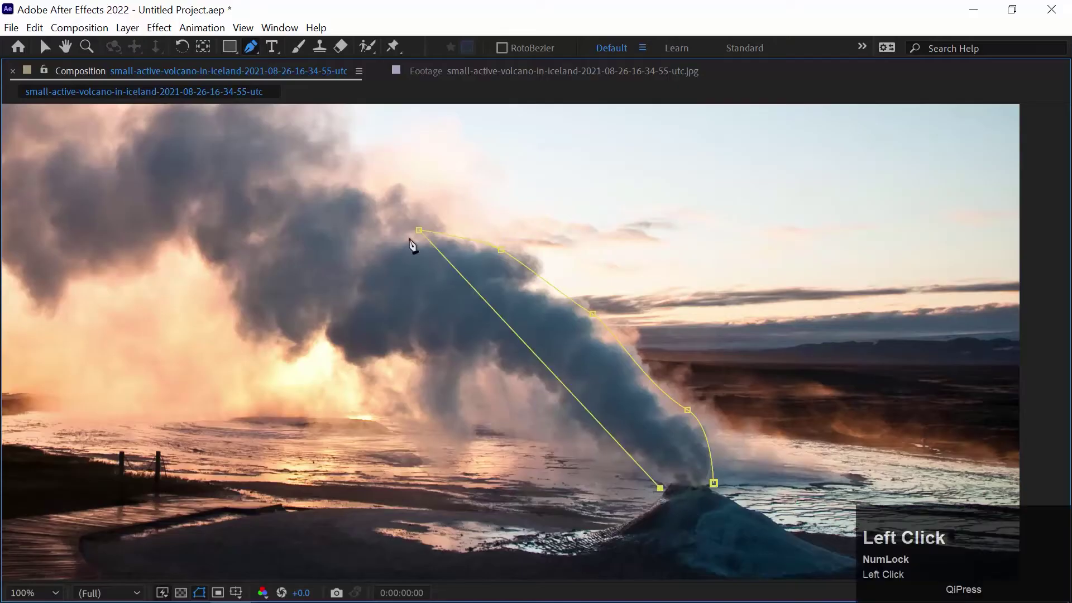
key("ctrl+z")
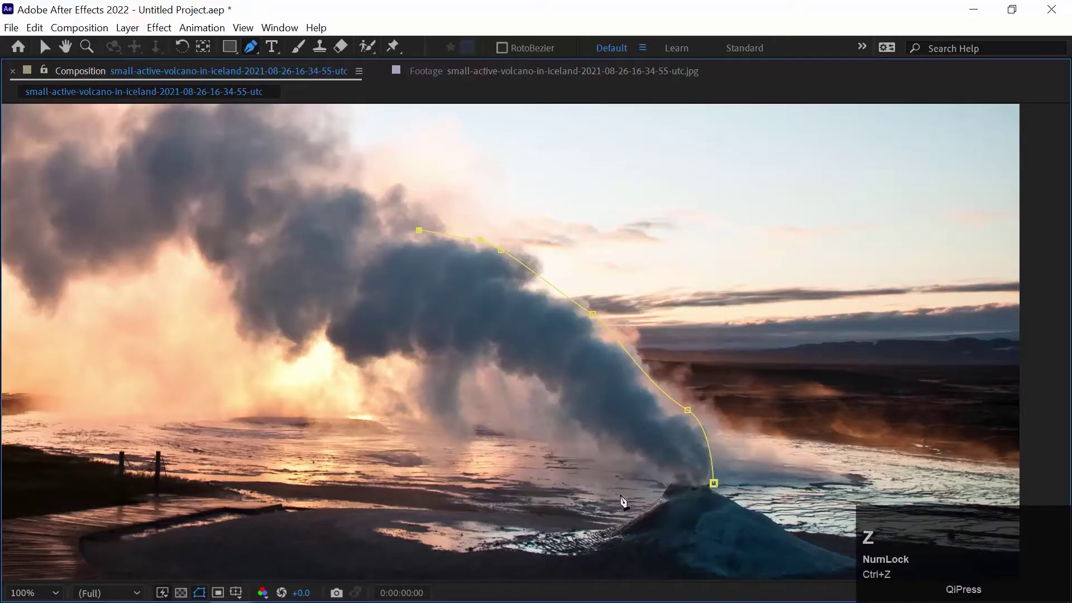
On the volcano image layer, draw a second open five-point curved mask path from the crater's left rim along the smoke plume's lower edge.
key("grave")
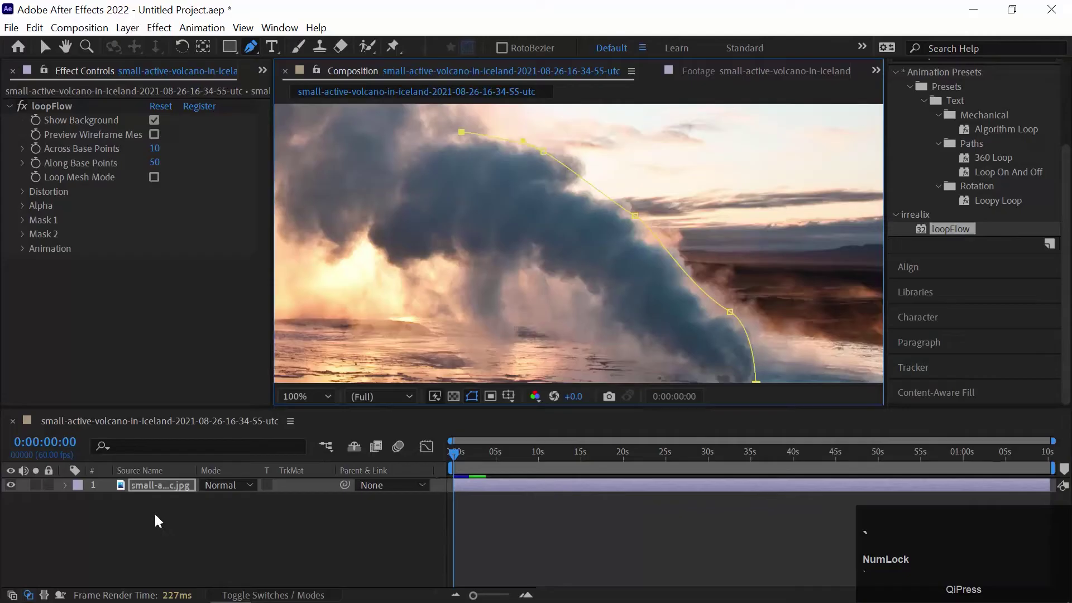
left_click(166, 527)
left_click(170, 486)
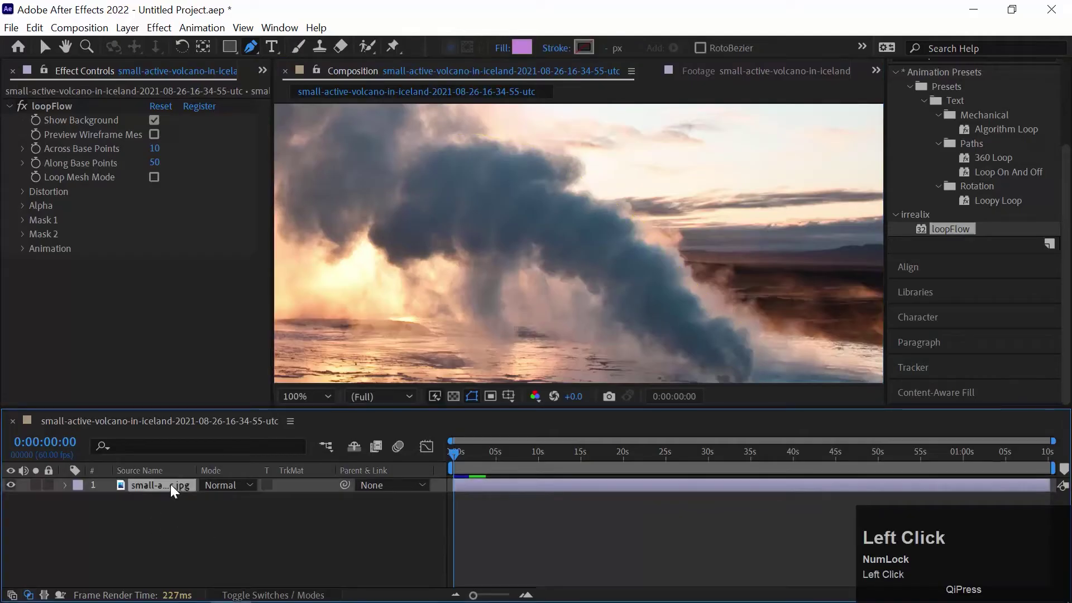
key("space")
left_click_drag(711, 271, 711, 243)
left_click(710, 357)
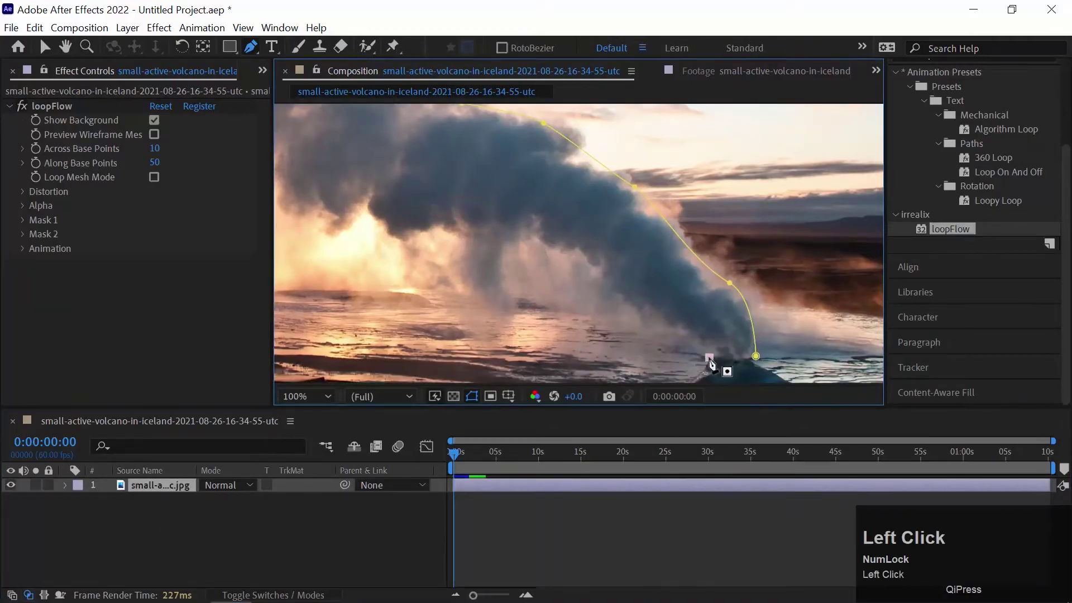
left_click_drag(643, 303, 394, 277)
left_click(65, 486)
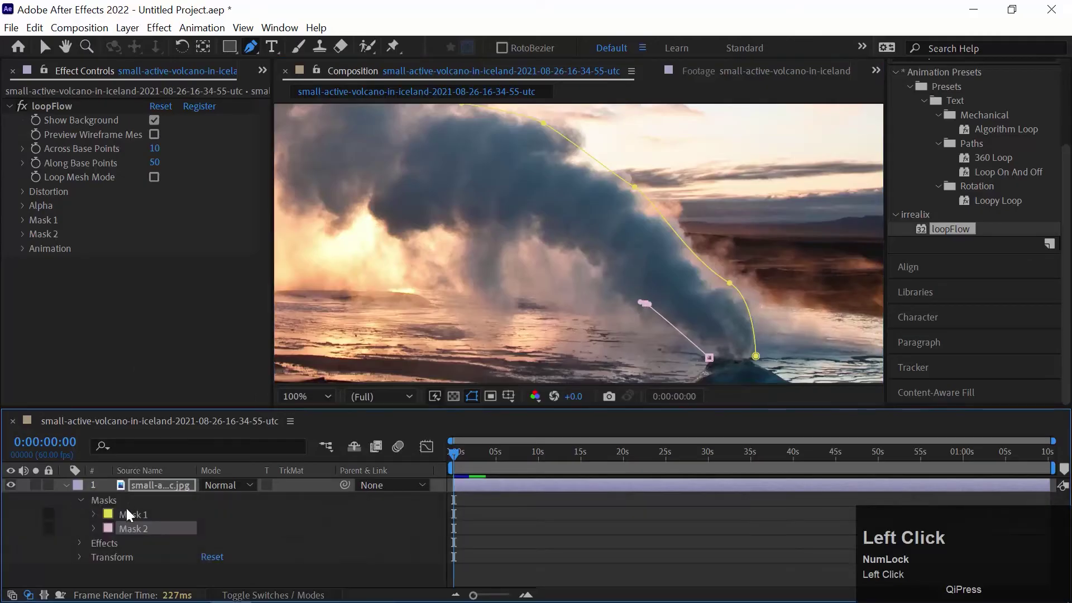
key("space")
left_click_drag(587, 279, 377, 221)
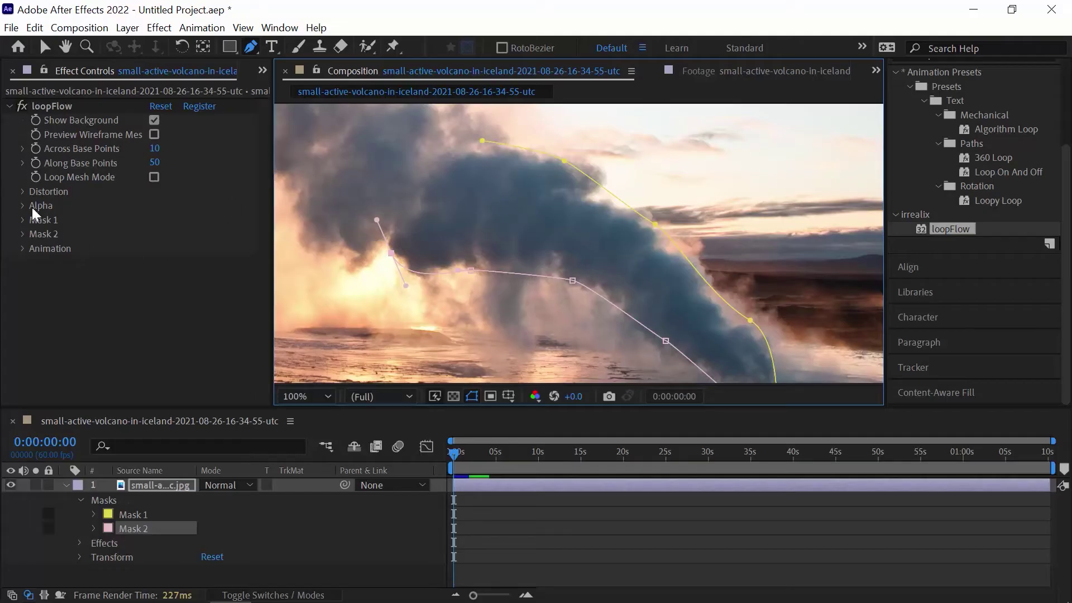
In the loopFlow effect, assign Mask 1 to the Mask 1 path and Mask 2 to the Mask 2 path.
left_click(23, 220)
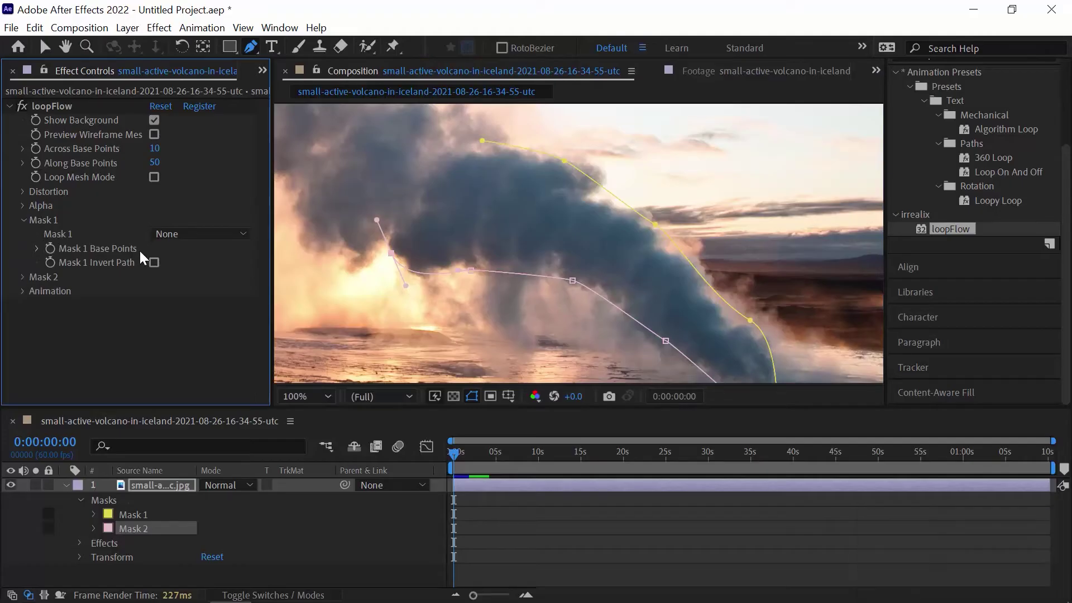
left_click(222, 233)
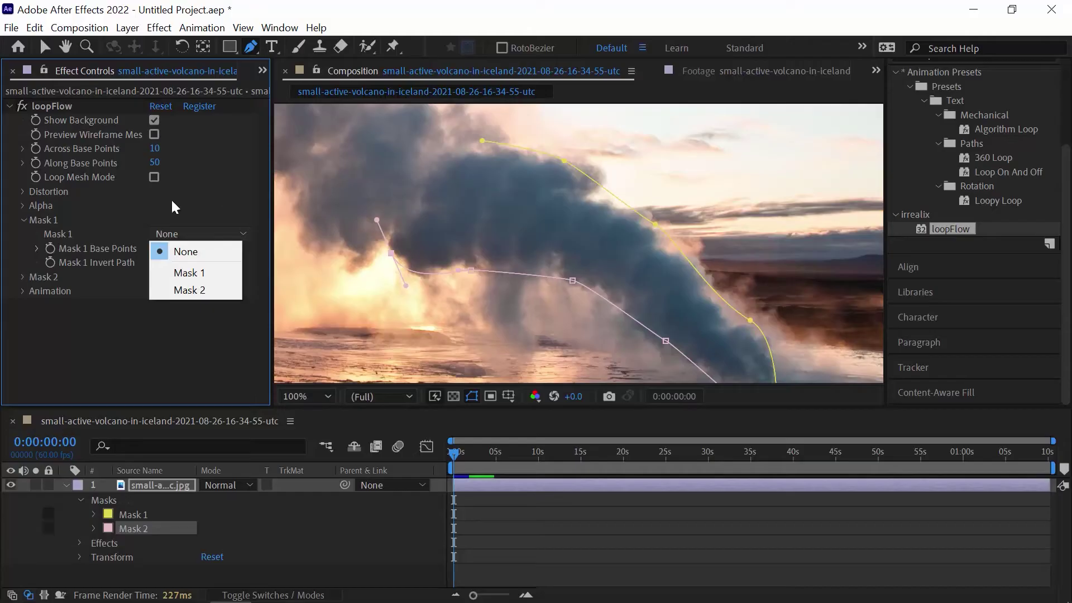
left_click(199, 271)
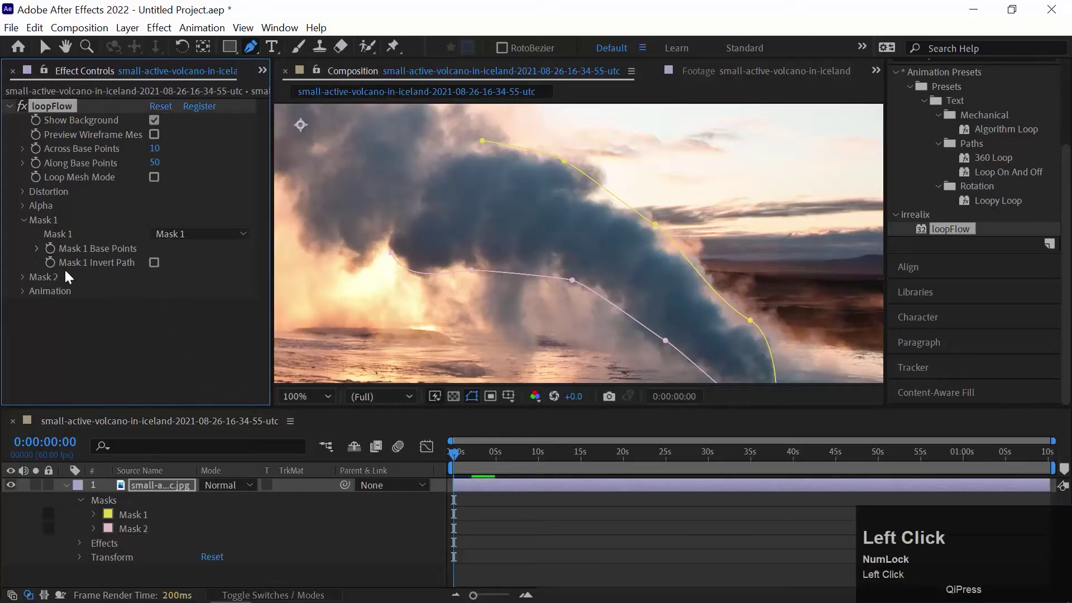
left_click(22, 277)
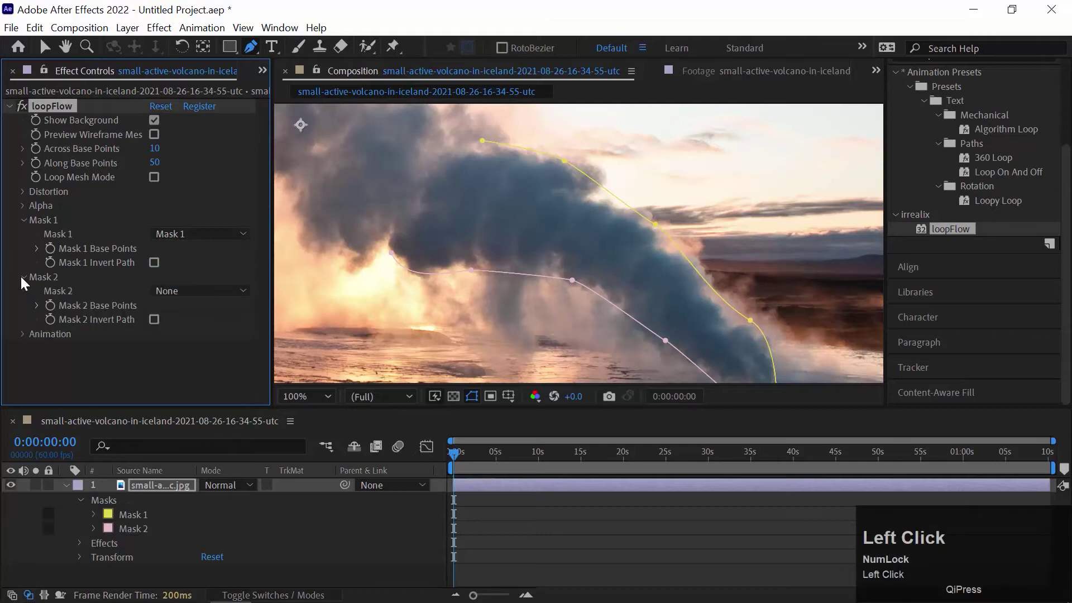
left_click(169, 287)
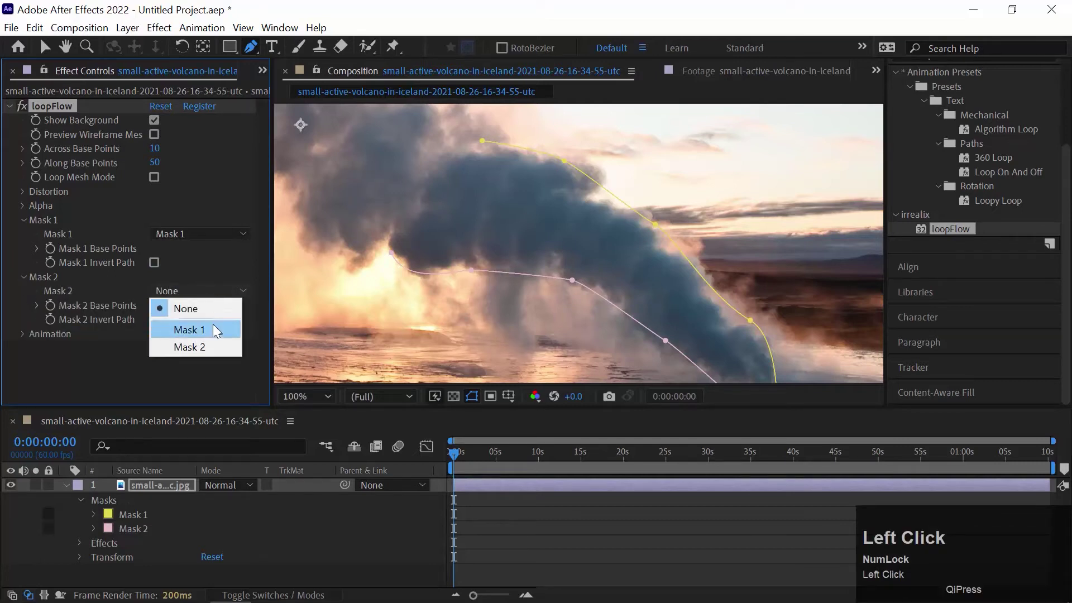
left_click(209, 344)
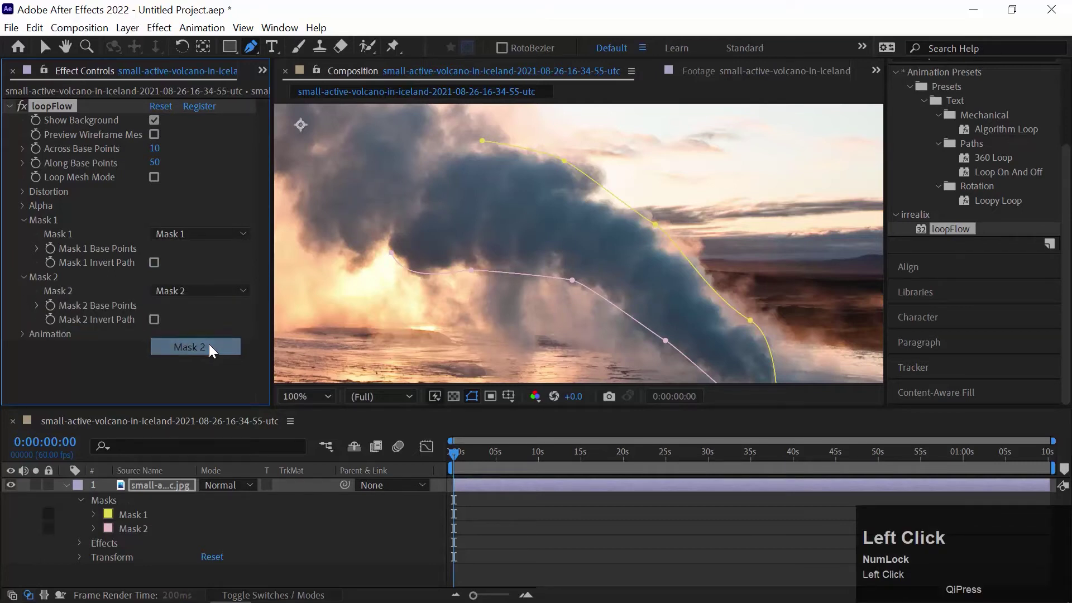
Play a preview of the smoke animation with the whole volcano image in view.
left_click(301, 393)
left_click(299, 106)
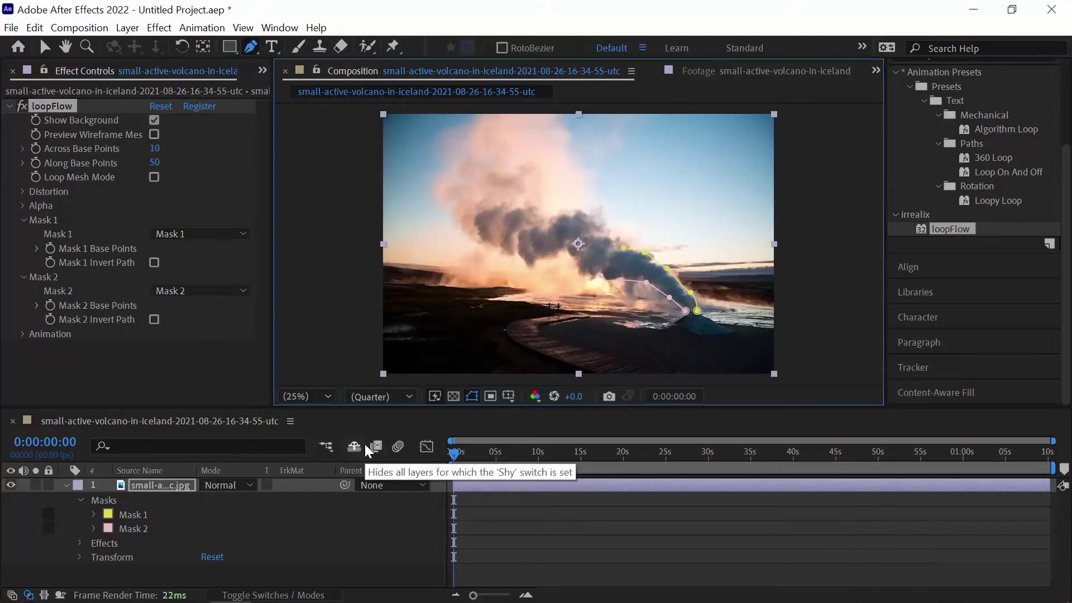
key("space")
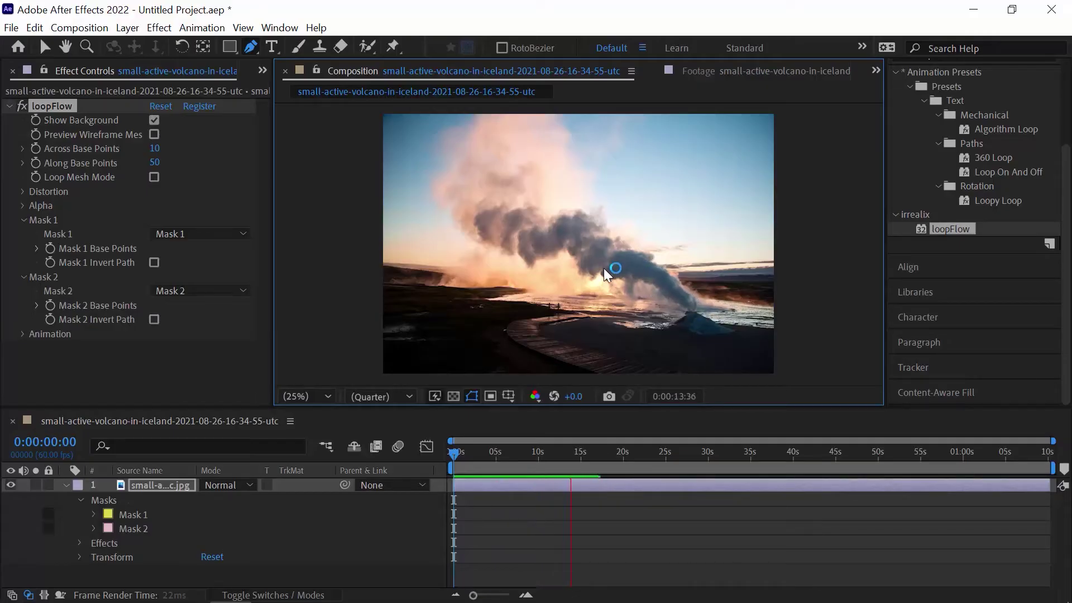
key("space")
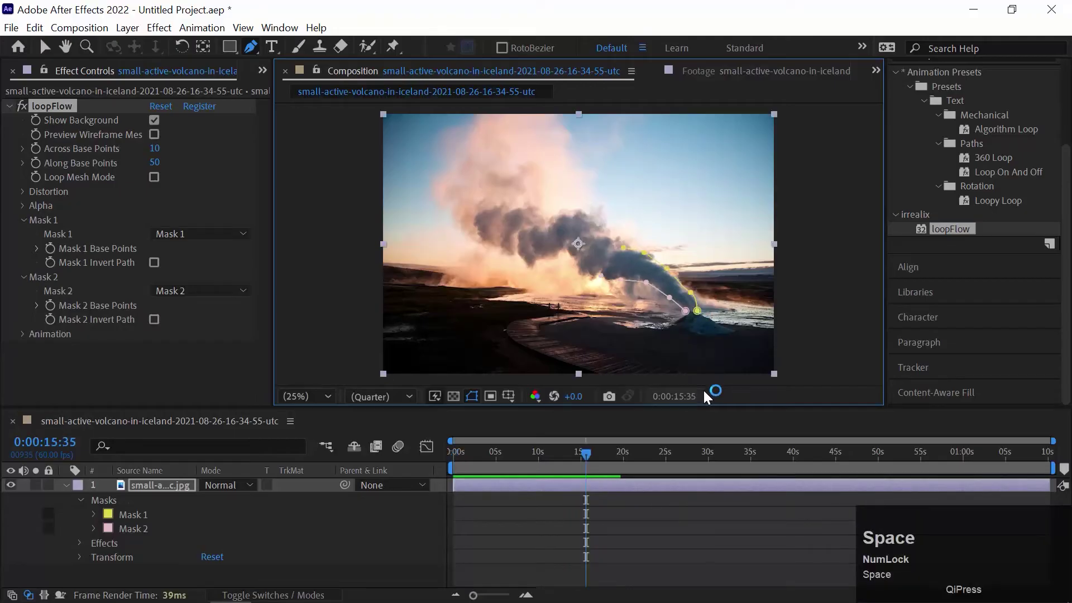
Examine the smoke motion close up at 100% in an enlarged composition view, playing it from the first frame.
key("/")
left_click_drag(749, 288, 391, 64)
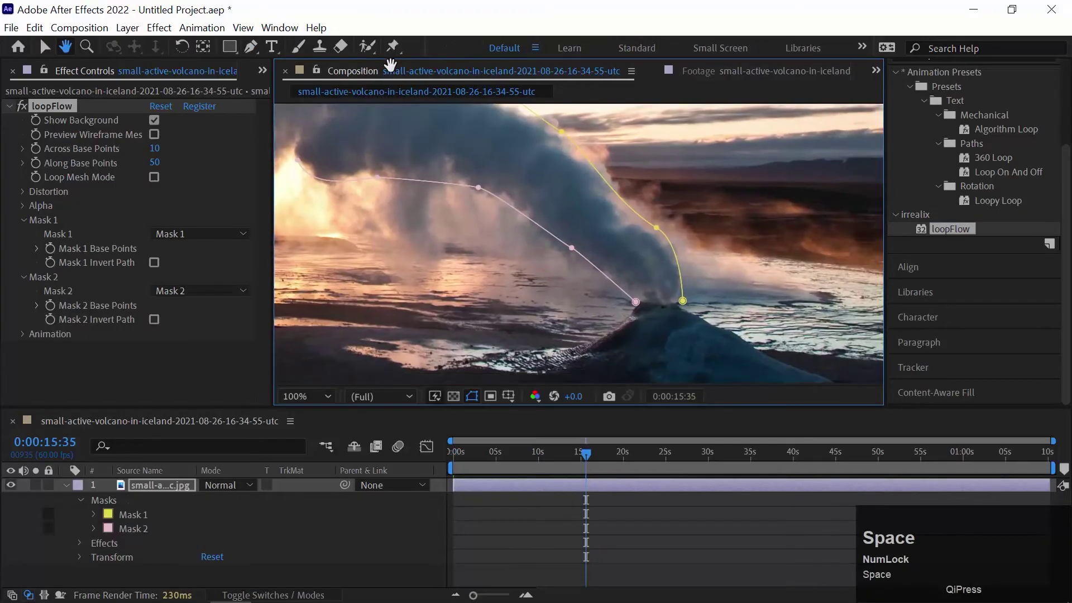
key("grave")
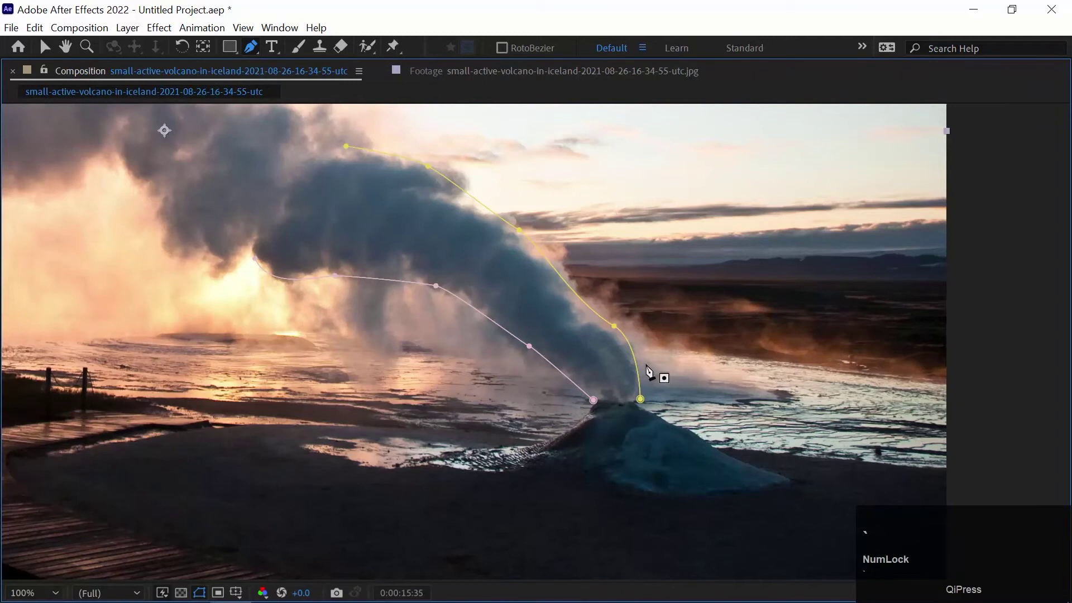
key("Home")
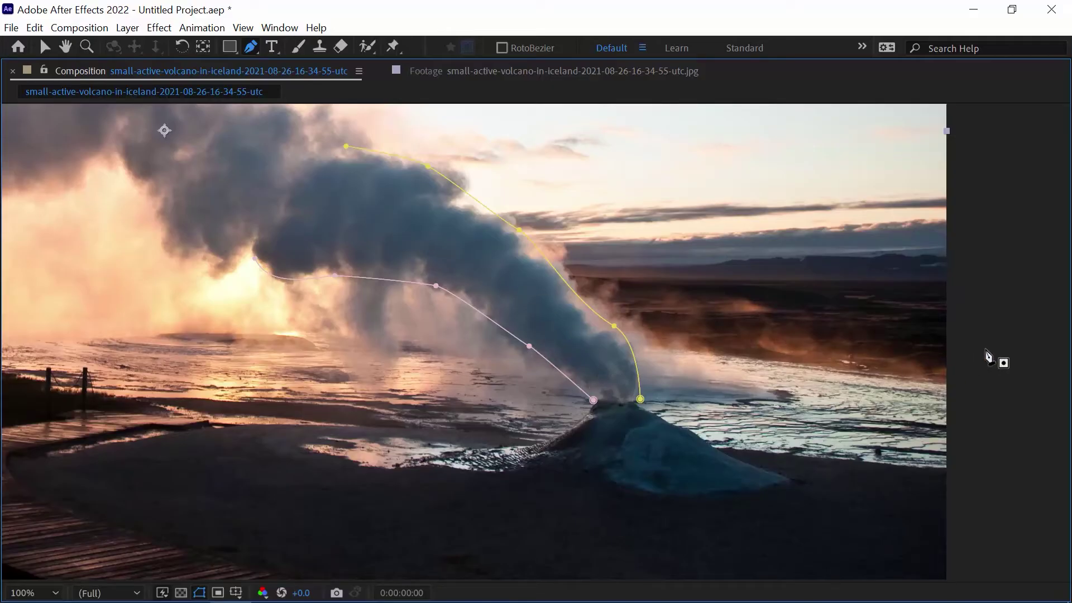
key("space")
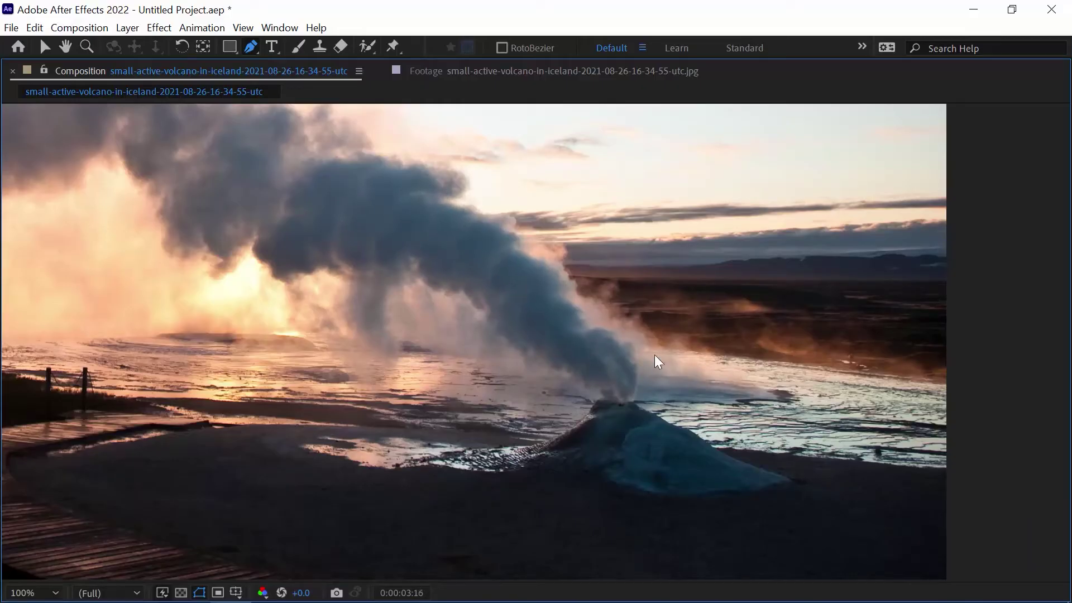
key("space")
Return to the normal workspace layout and replay the smoke animation, viewing it at 50% magnification.
key("grave")
left_click_drag(467, 461, 379, 452)
key("space")
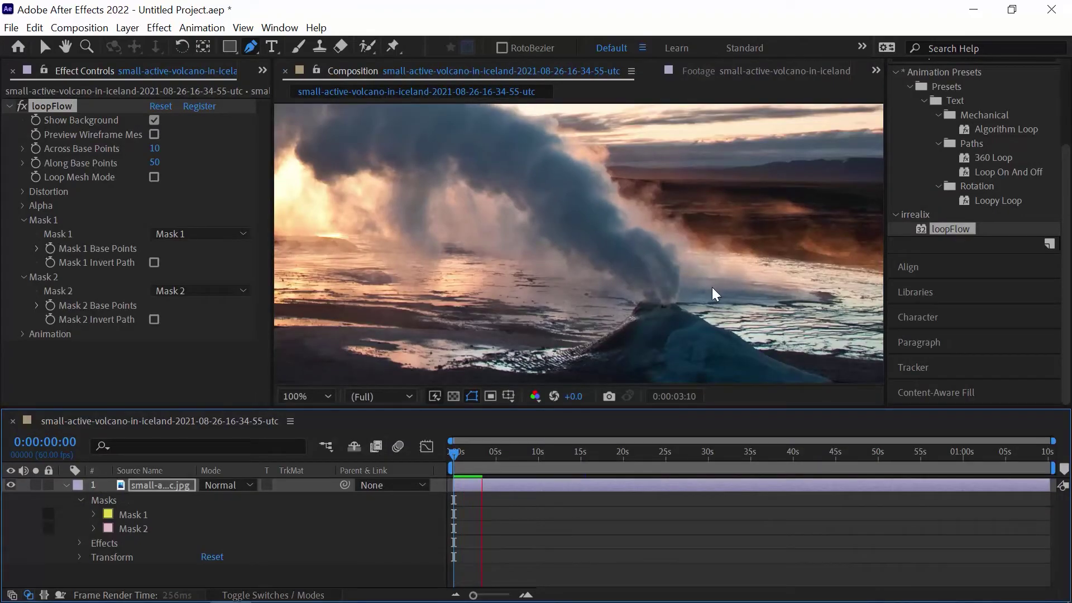
key("ctrl+minus")
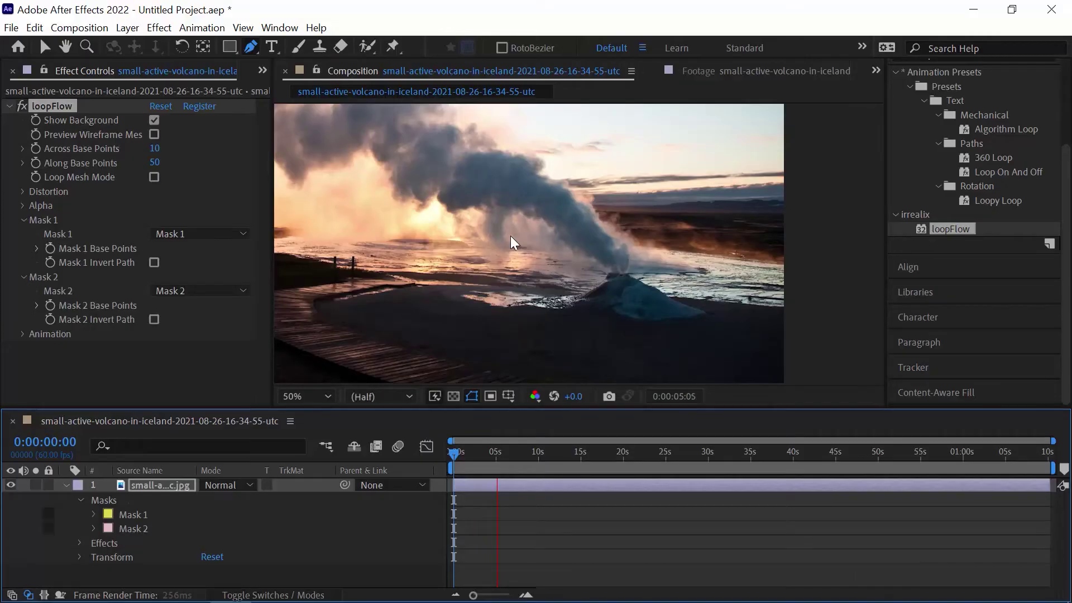
key("space")
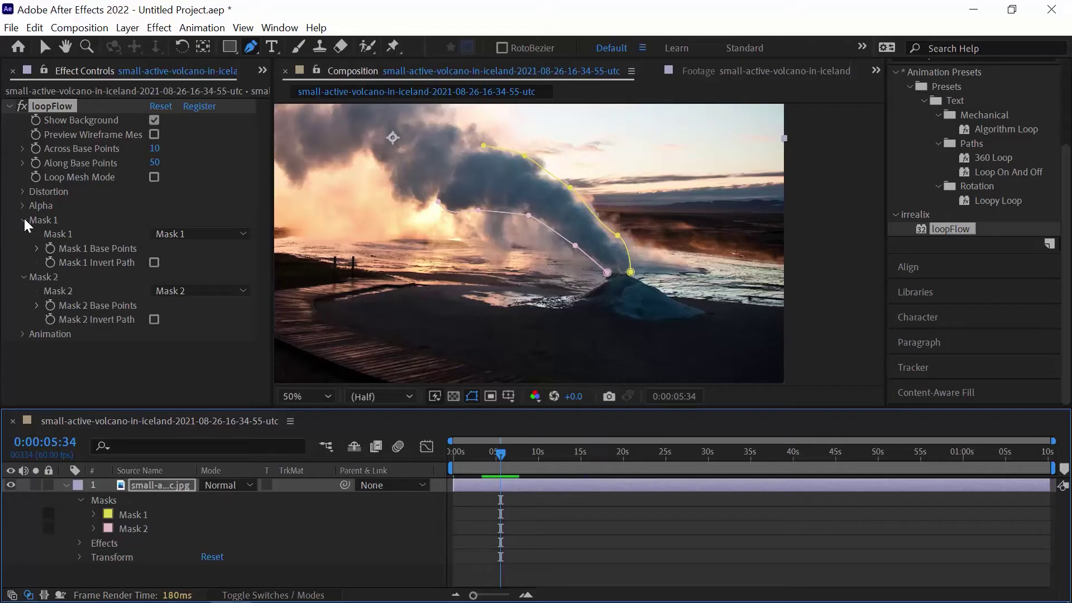
Collapse the loopFlow mask settings and set the Animation Direction to Across.
left_click(23, 218)
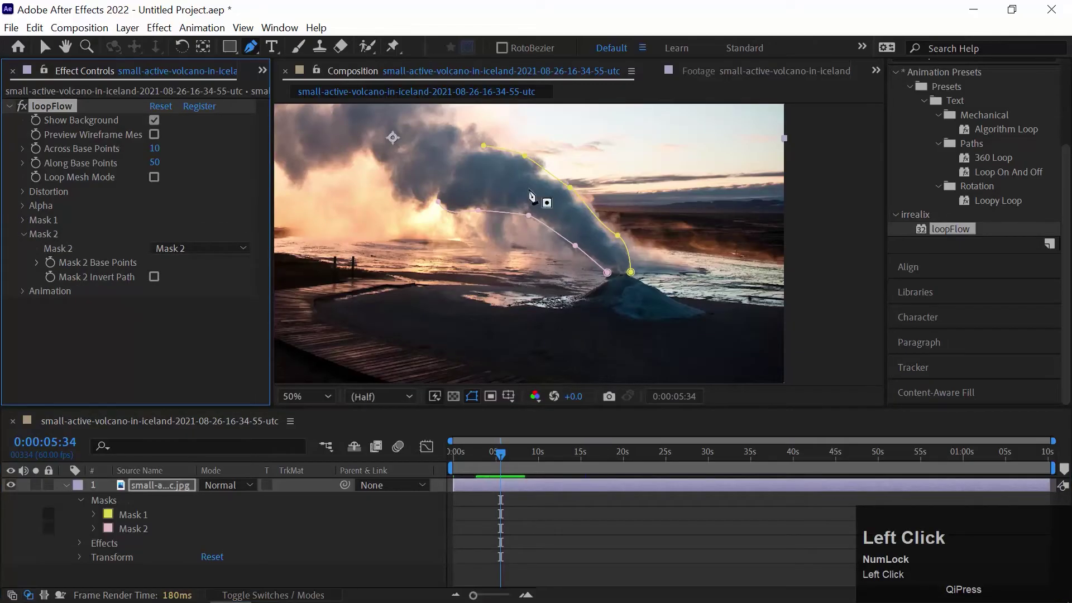
left_click(20, 232)
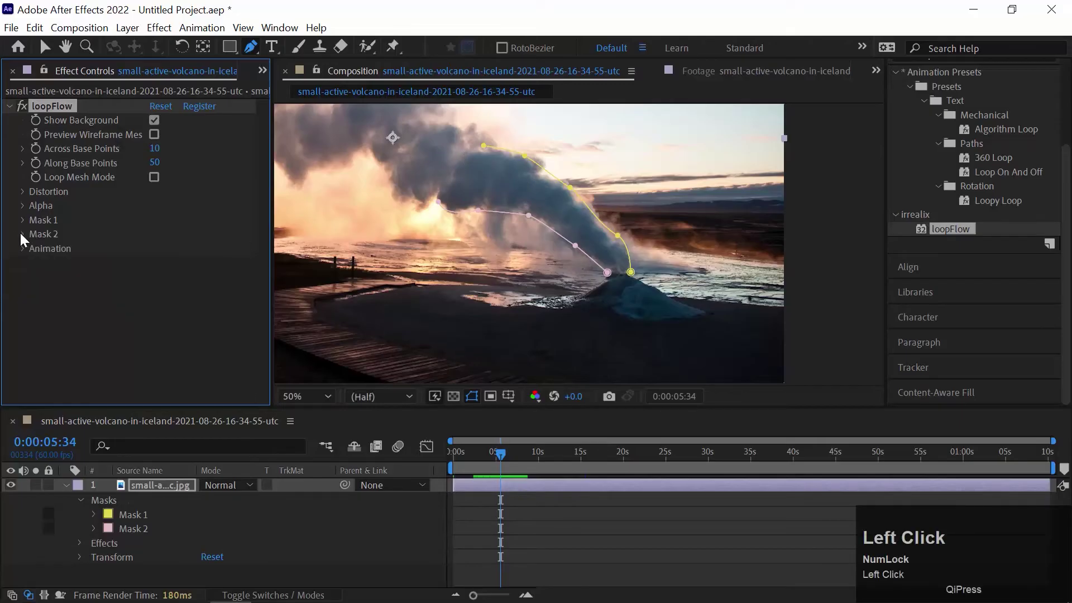
left_click(24, 249)
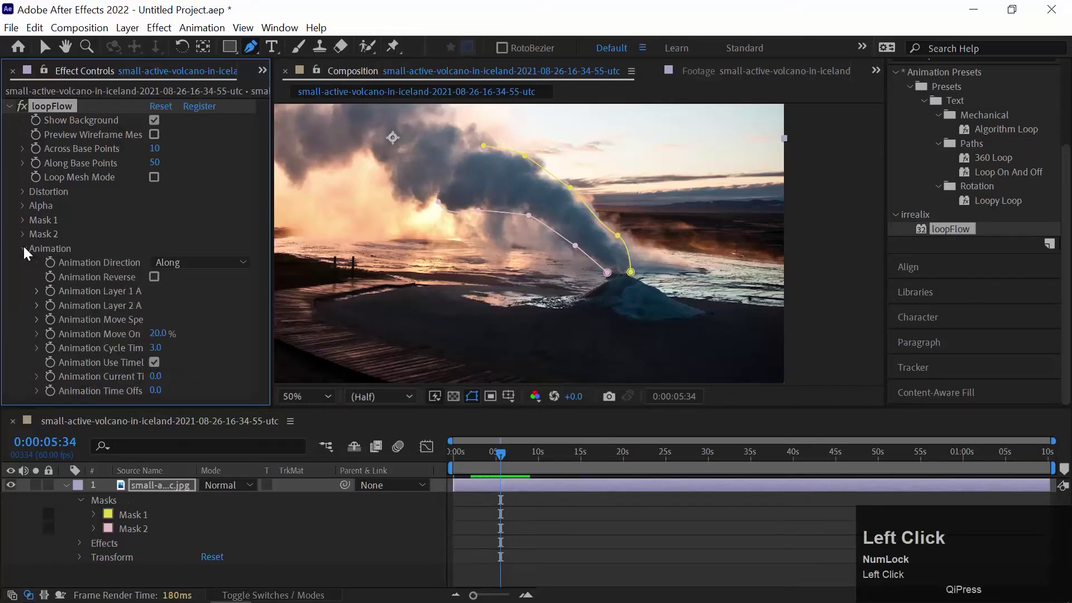
left_click(215, 260)
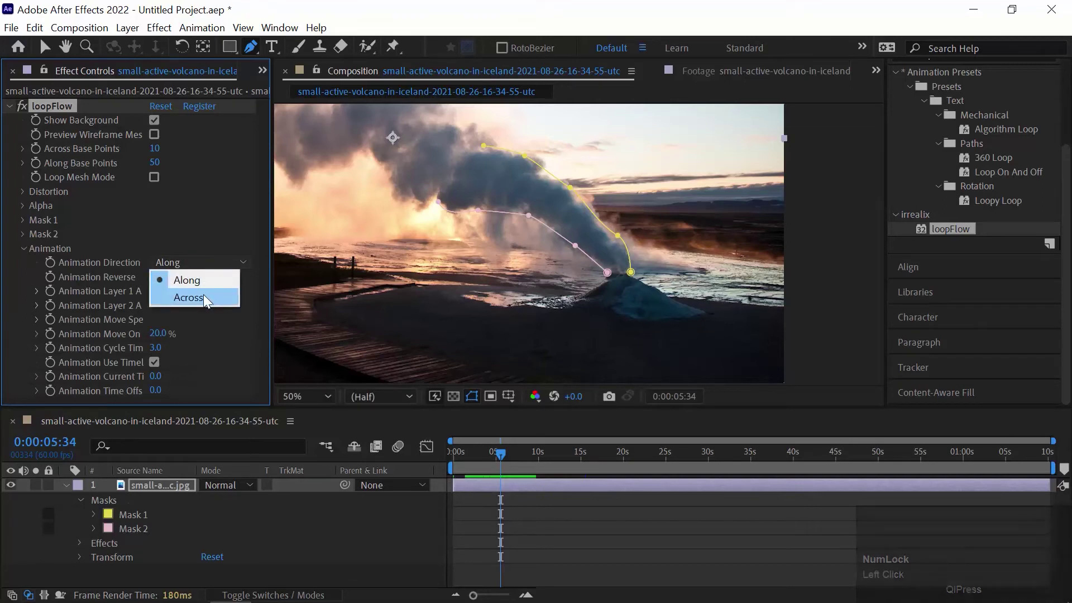
left_click(203, 298)
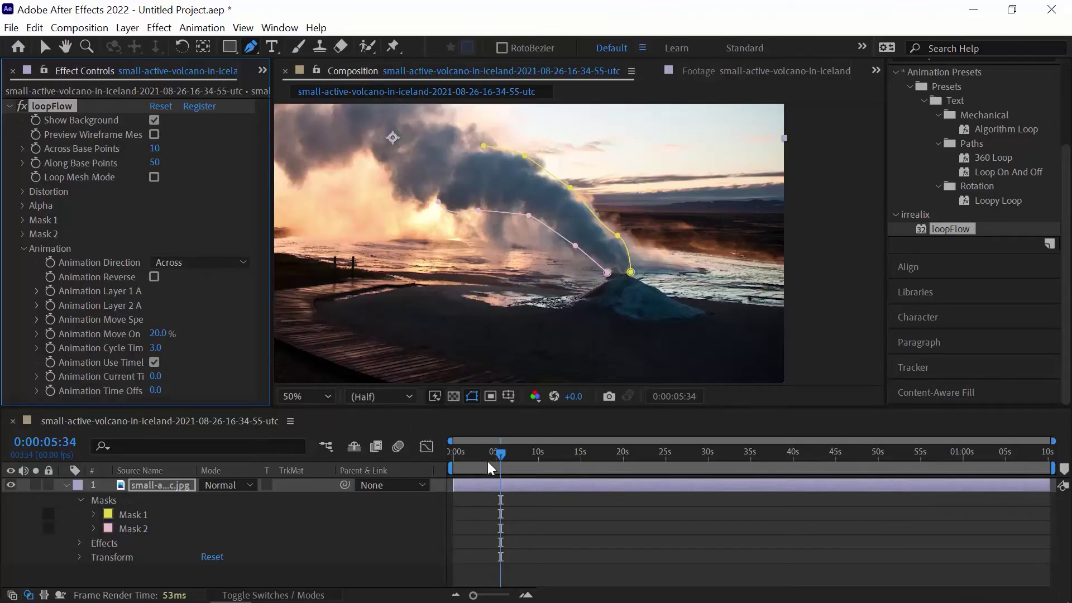
Preview the smoke animation with the Across direction twice, starting from the beginning of the timeline.
left_click(454, 453)
key("space")
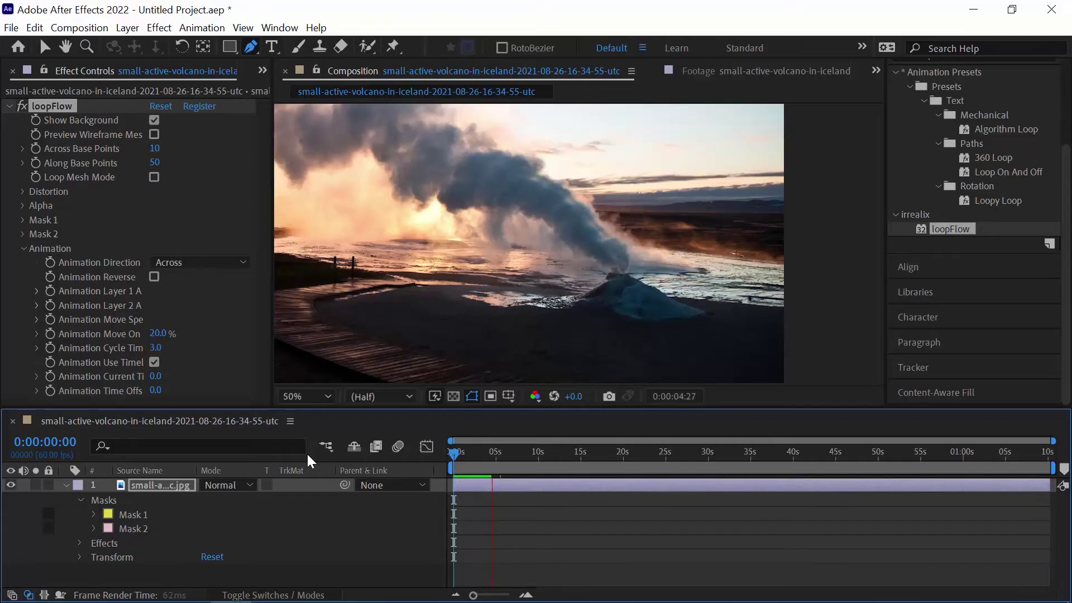
key("space")
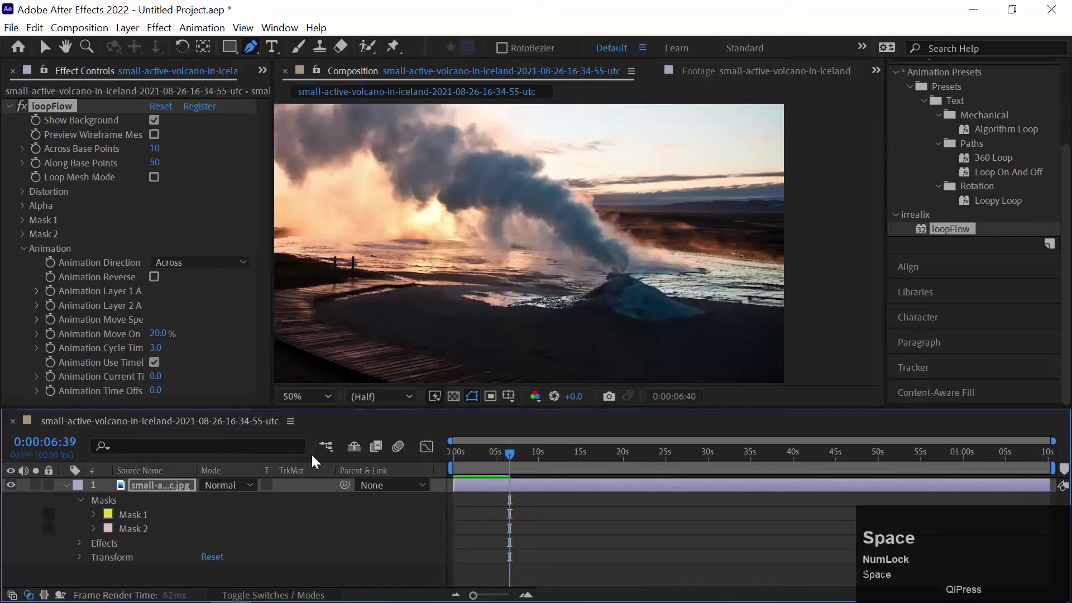
left_click(508, 464)
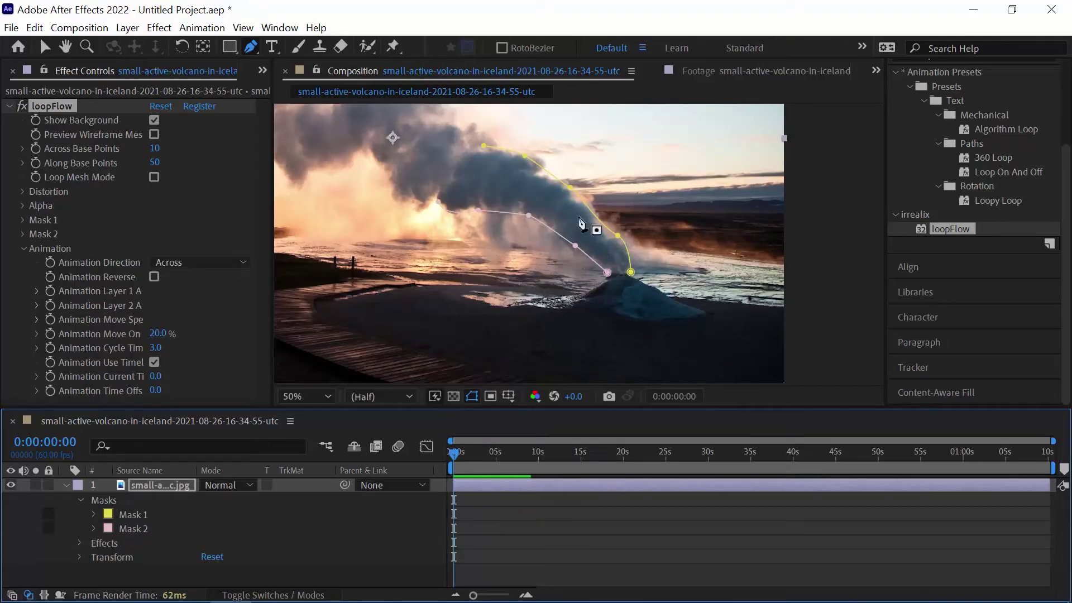
key("space")
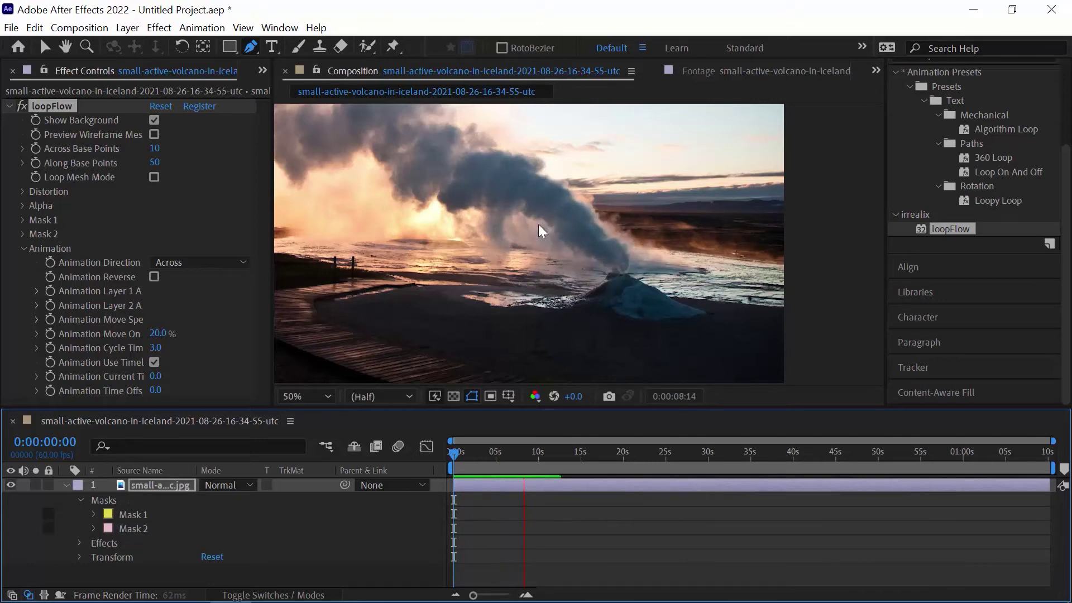
key("space")
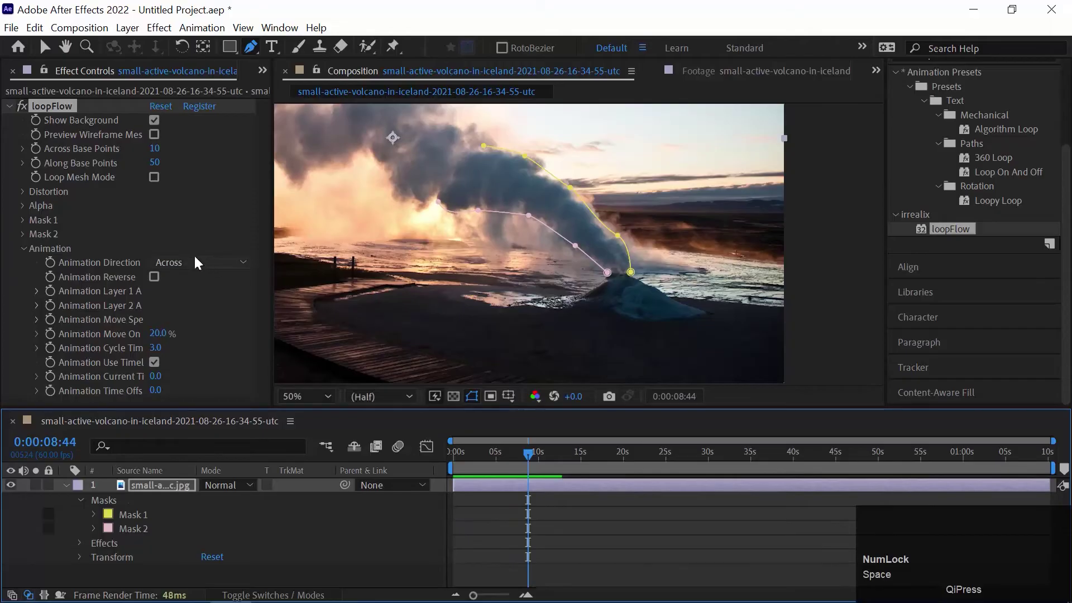
Set the loopFlow Animation Direction back to Along and preview the smoke animation from the first frame.
left_click(202, 262)
left_click(200, 278)
left_click_drag(492, 449, 334, 450)
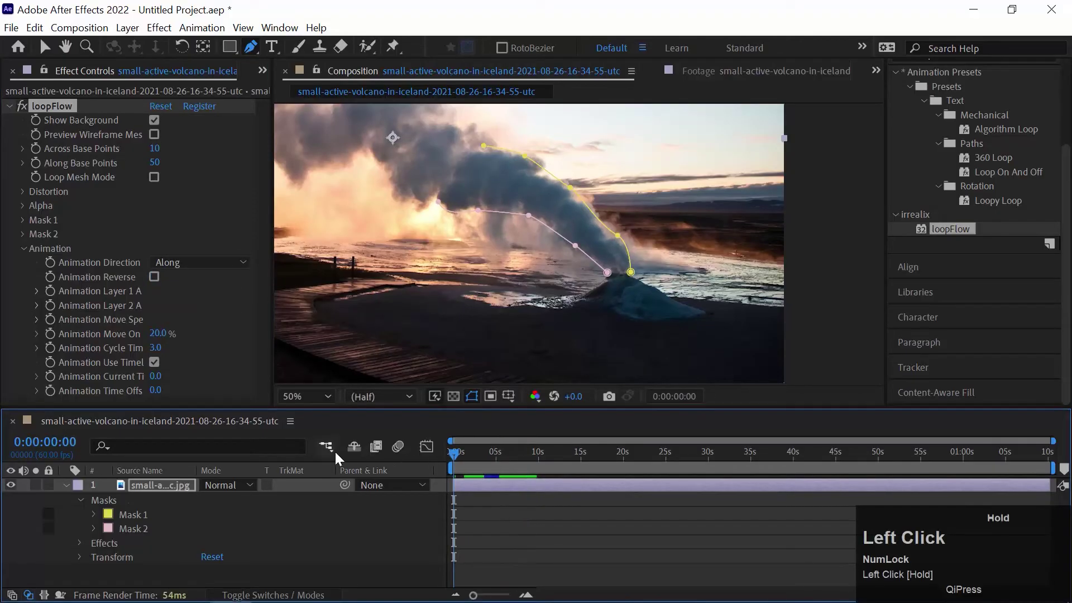
key("space")
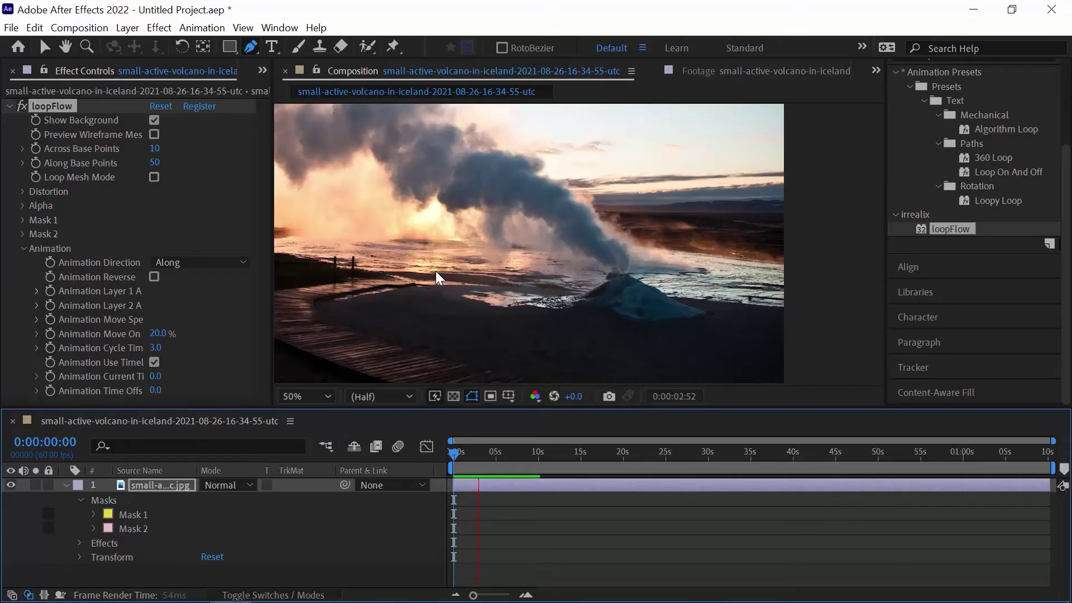
key("space")
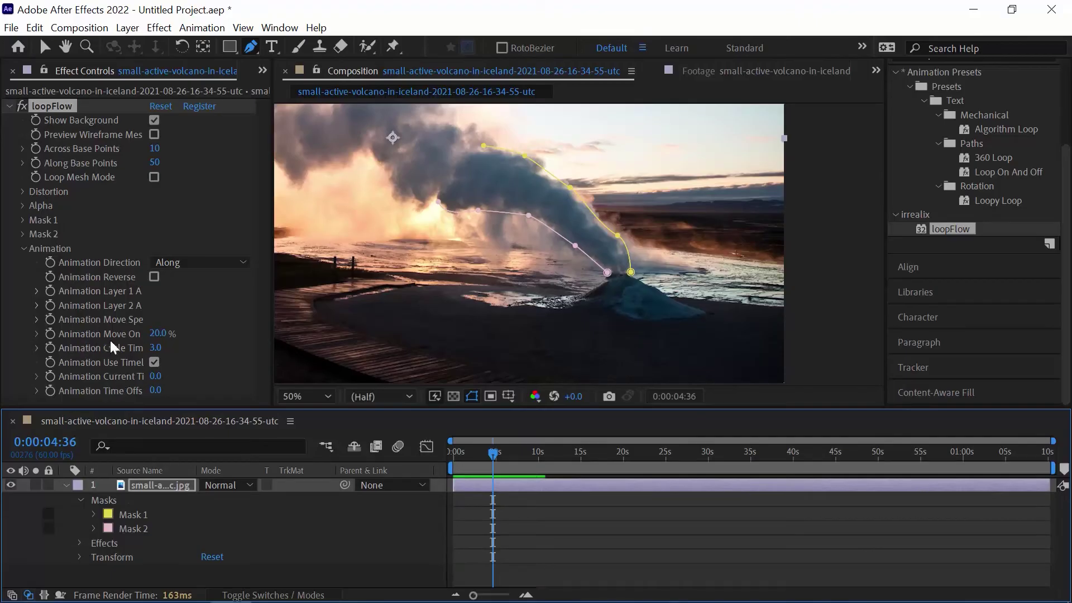
Set the loopFlow Animation Move On percentage to 80% and preview the smoke animation from the first frame.
left_click(158, 334)
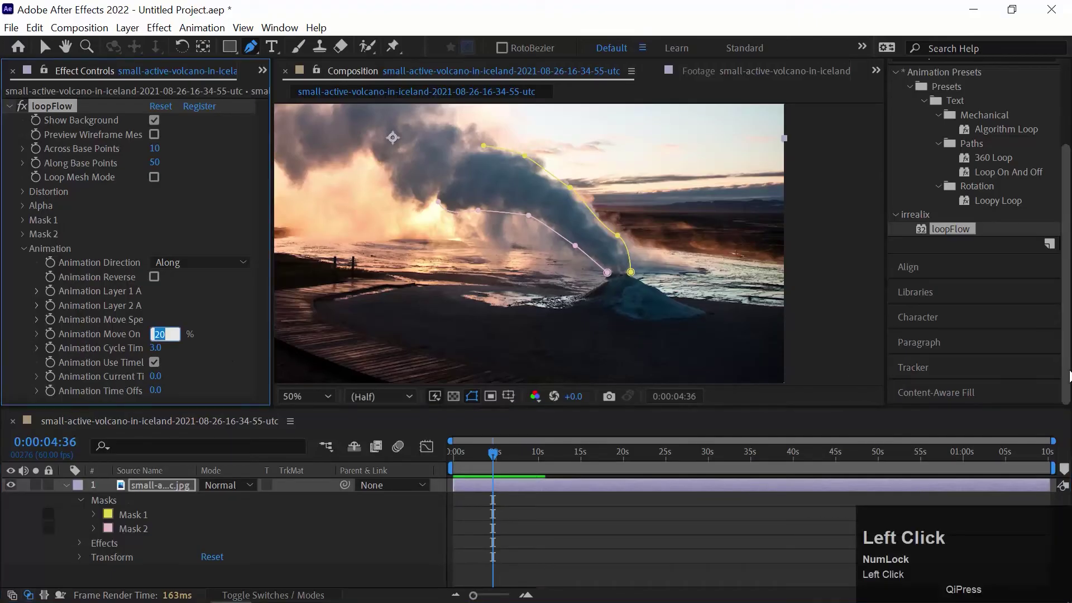
type("8")
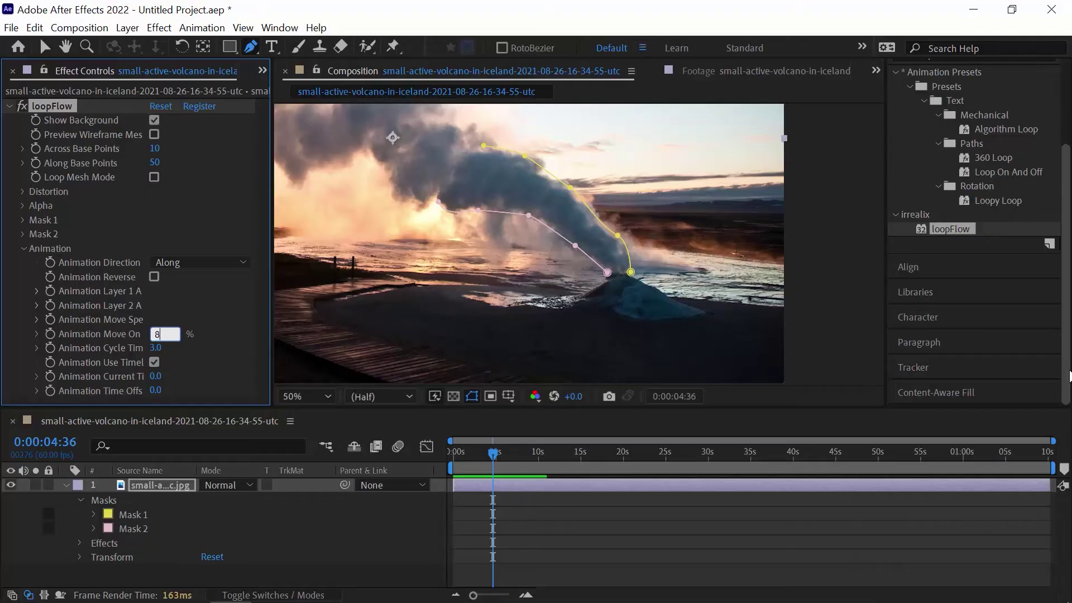
key("Return")
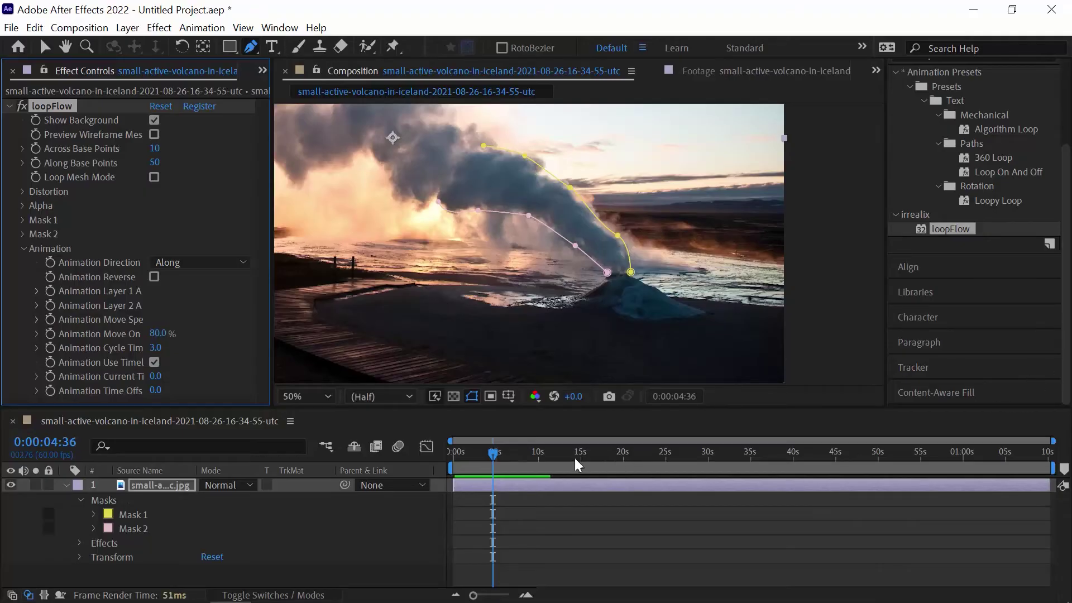
left_click(487, 459)
left_click_drag(420, 459, 397, 450)
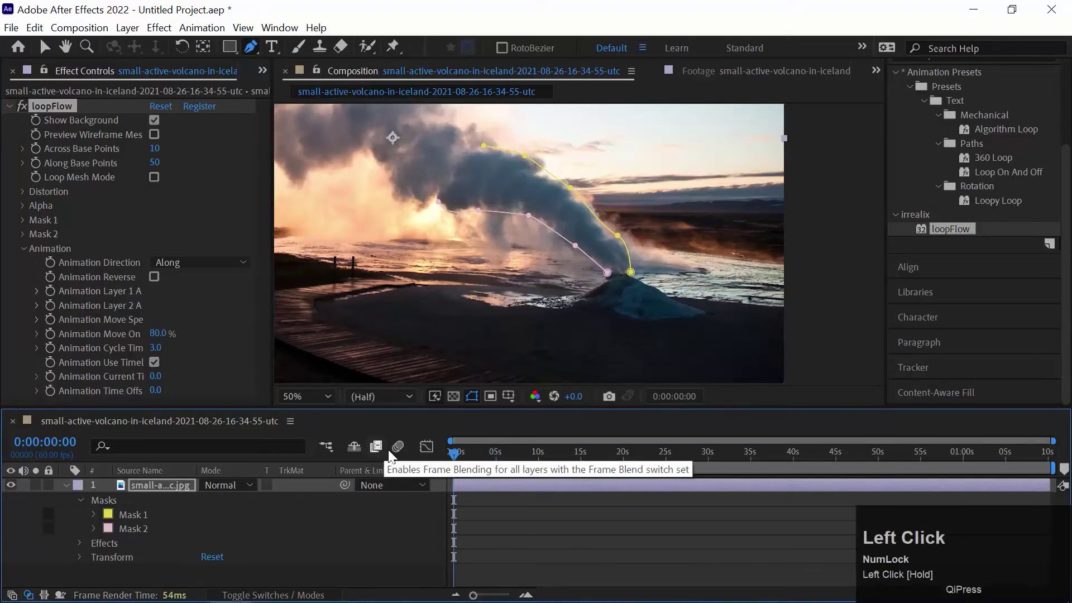
key("space")
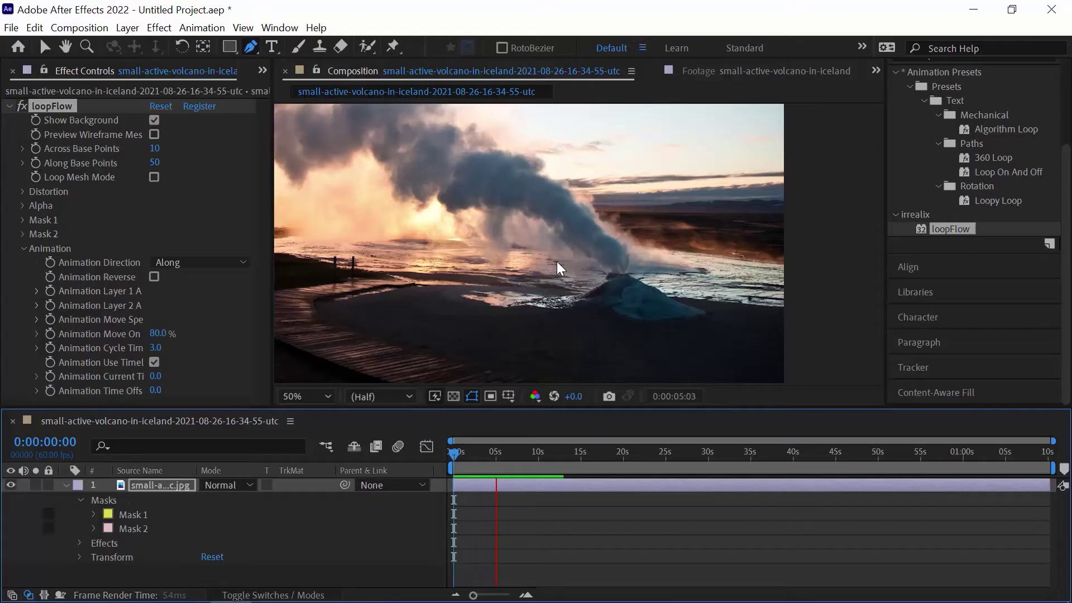
key("space")
Swap the expanded Animation settings for the Alpha settings and turn off Show Background, viewing the isolated smoke at 0:00:01:52.
left_click(157, 334)
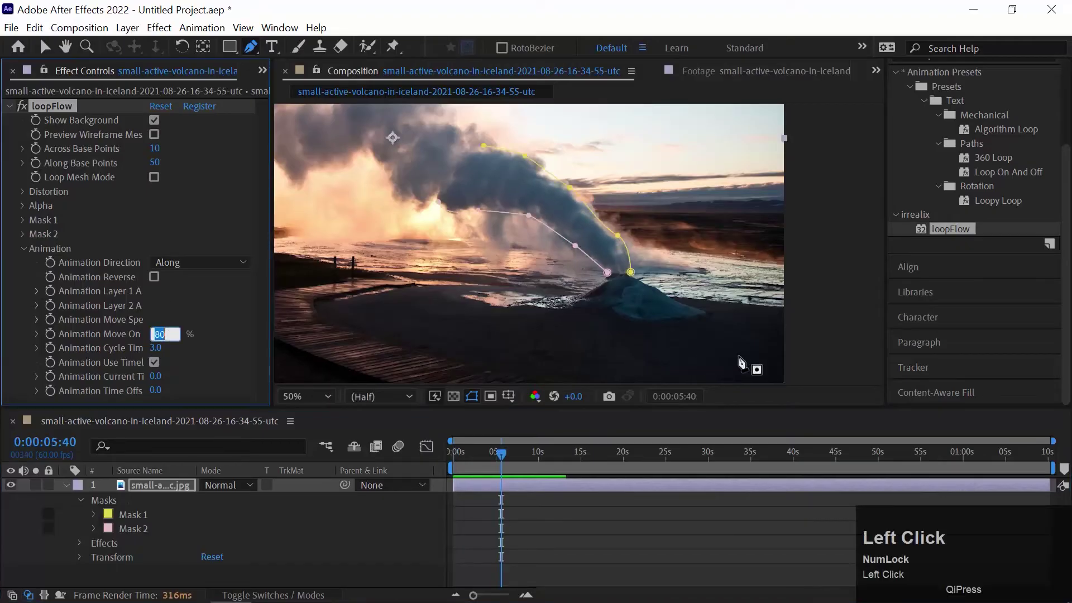
left_click(24, 248)
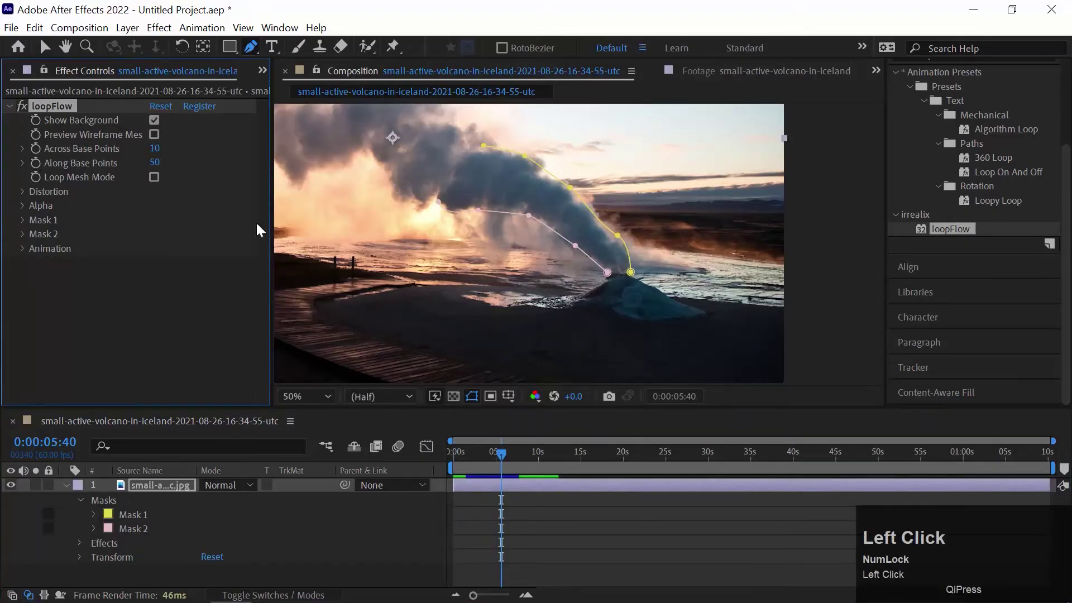
left_click(23, 206)
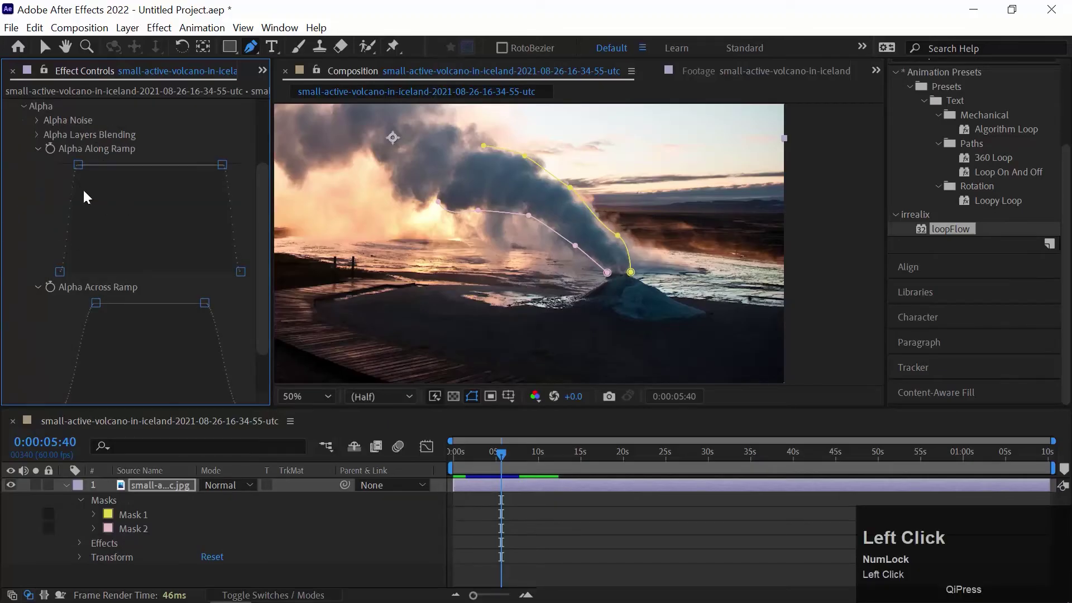
left_click_drag(259, 164, 260, 65)
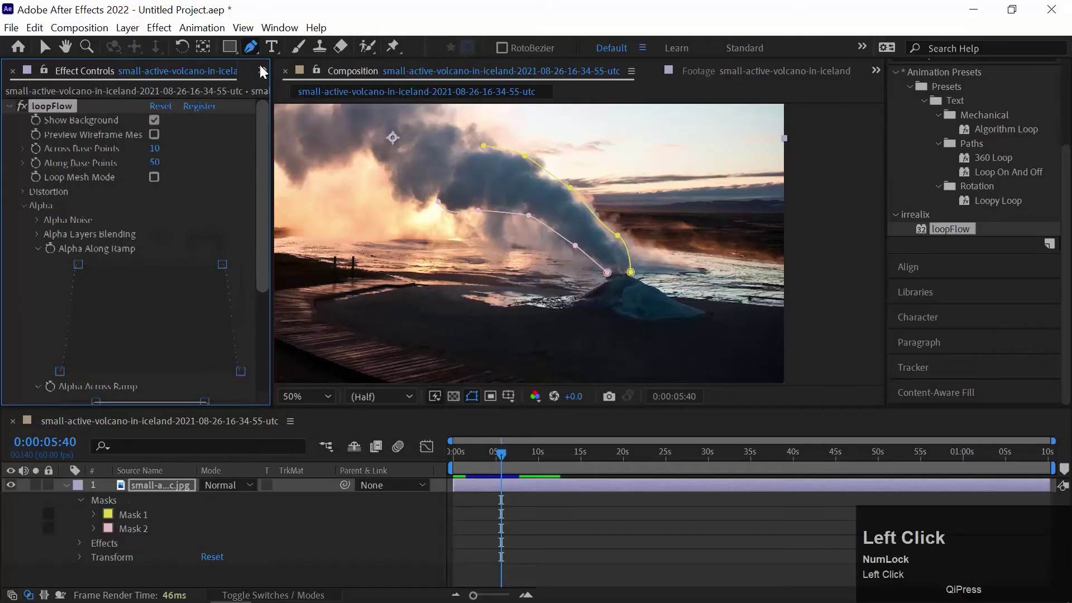
left_click(154, 120)
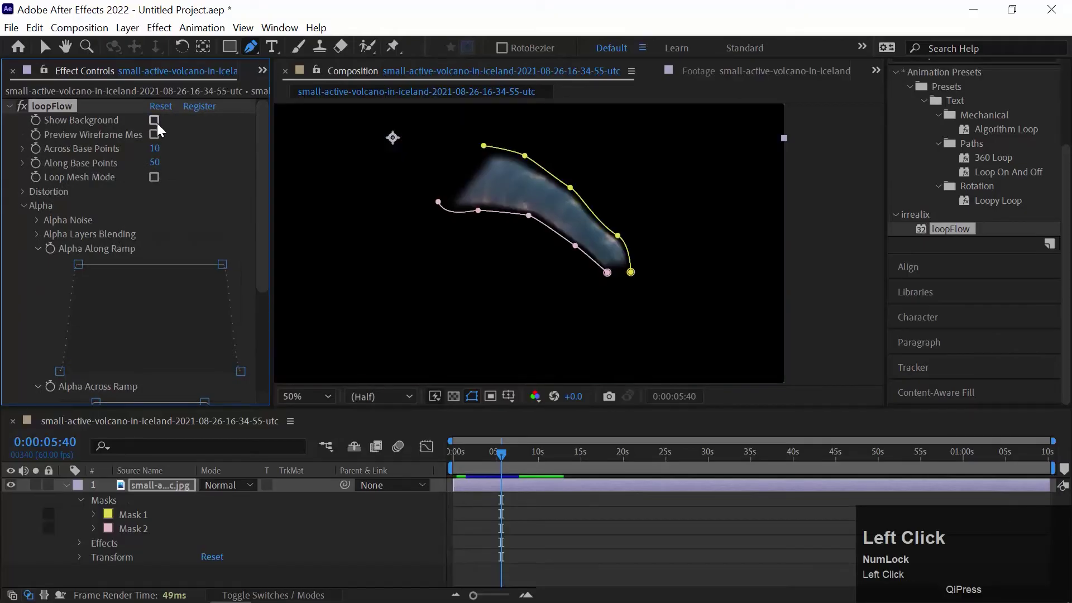
left_click_drag(484, 452, 462, 453)
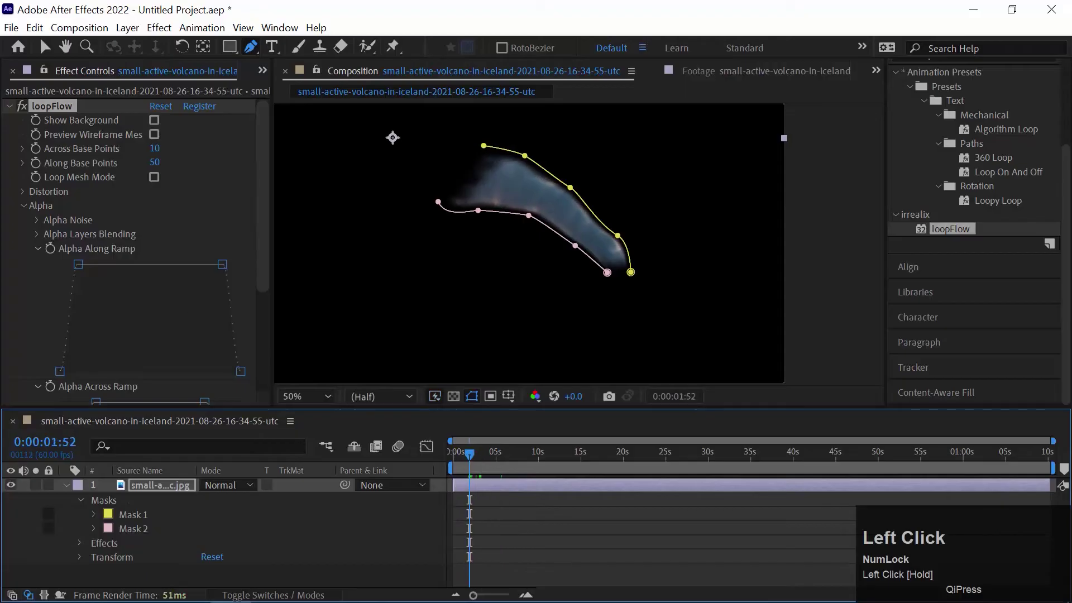
Try lowering the first upper point of the Alpha Along Ramp and of the Alpha Across Ramp, undoing each change.
left_click_drag(80, 264, 96, 300)
key("ctrl")
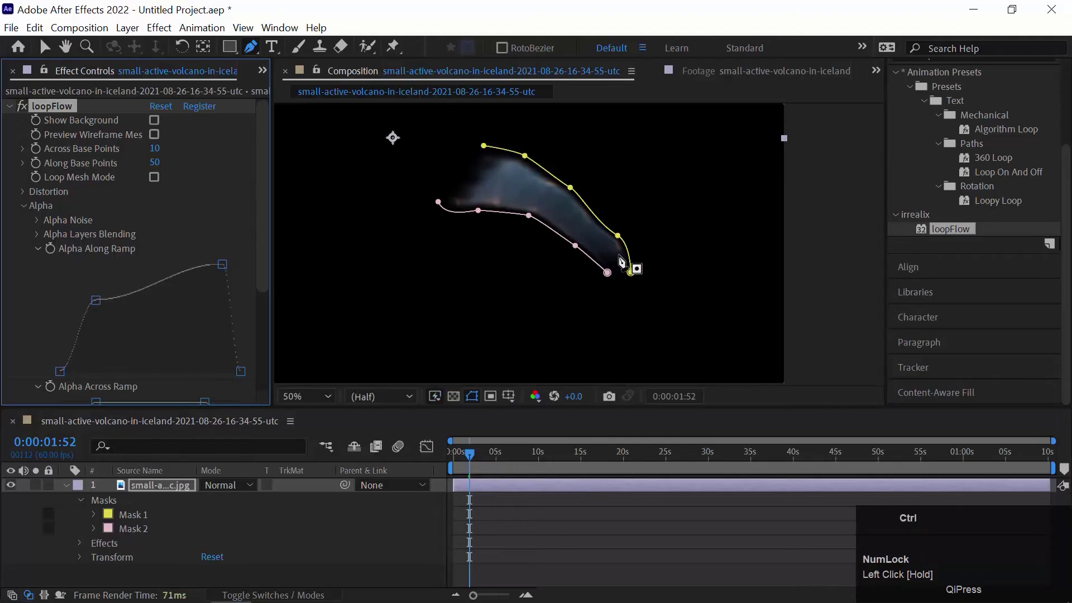
key("ctrl+z")
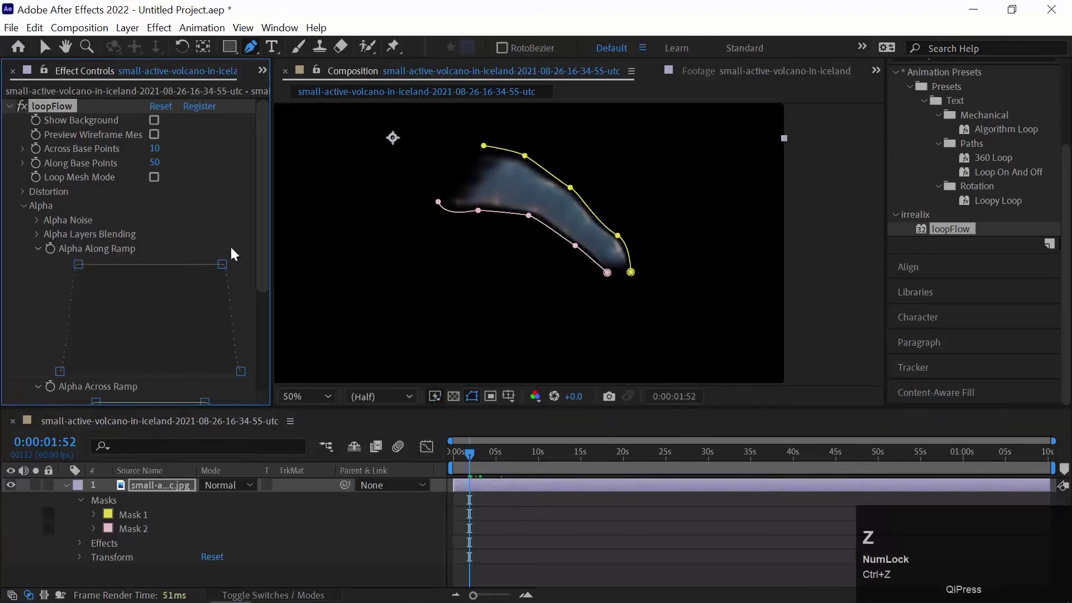
left_click_drag(267, 216, 121, 286)
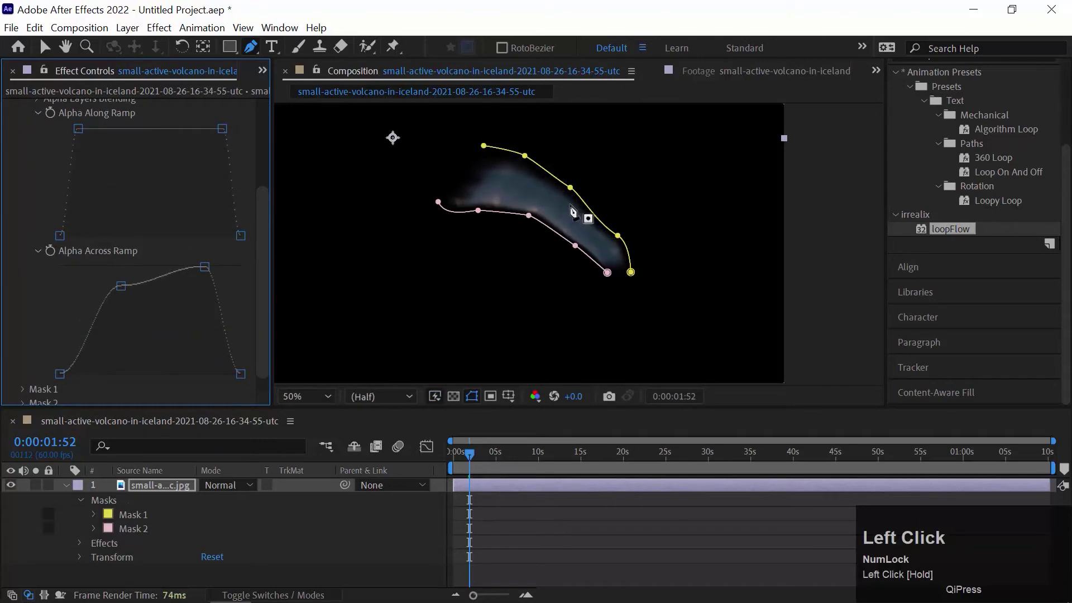
key("ctrl+z")
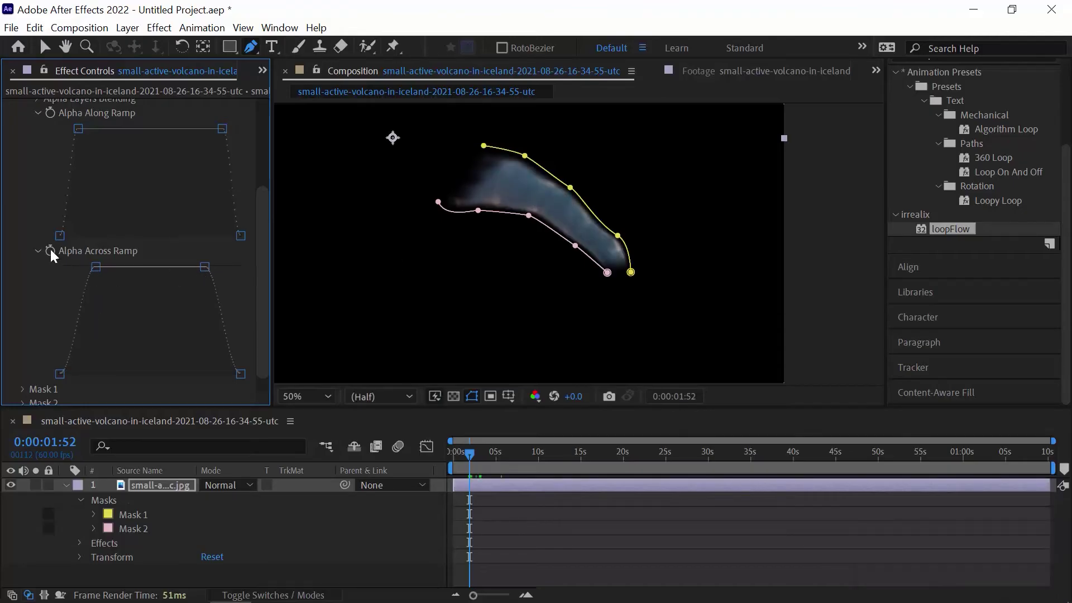
Collapse the loopFlow Alpha settings and turn Show Background back on.
scroll(22, 155, "up", 3)
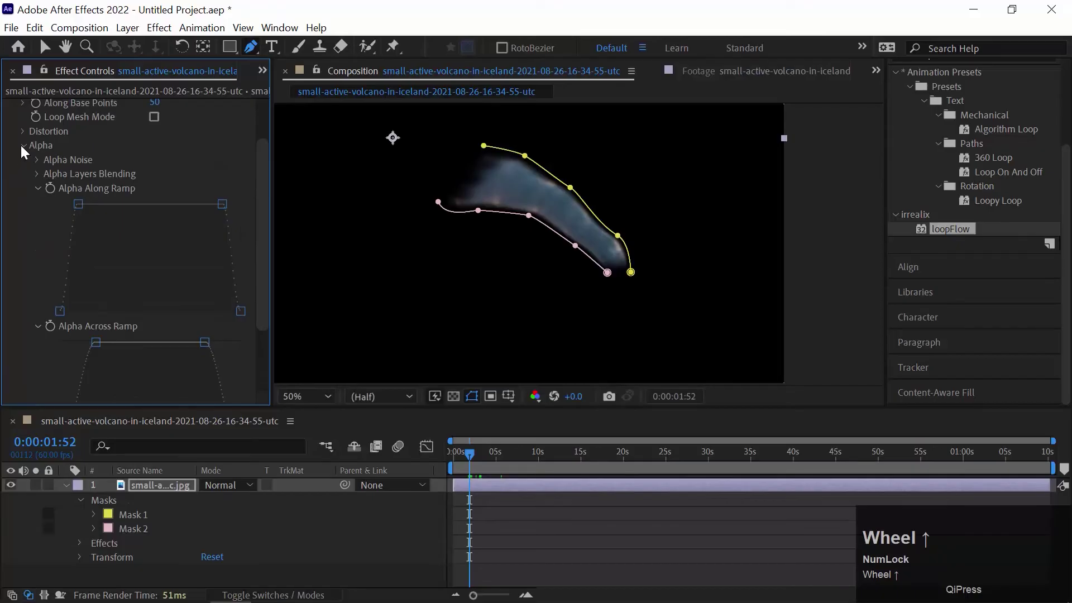
left_click(22, 146)
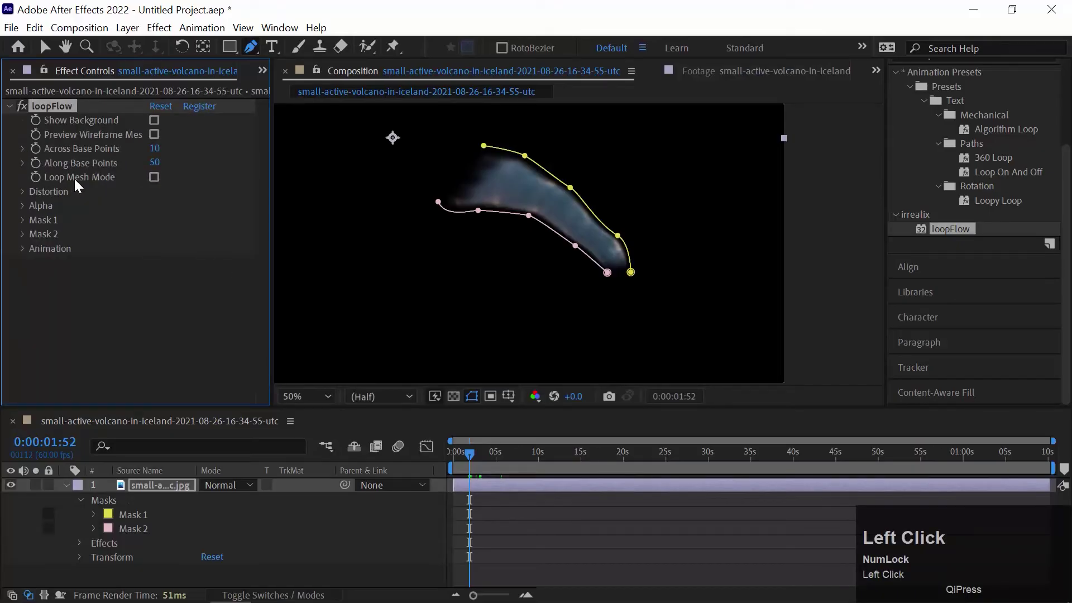
left_click(154, 121)
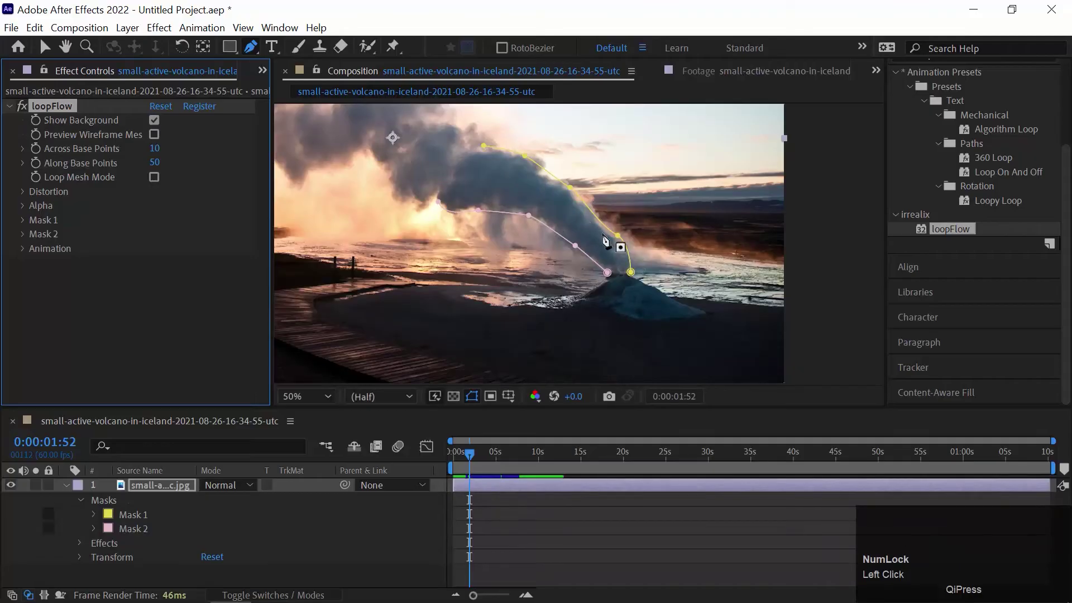
Nudge the Mask 1 point just above the crater and preview the smoke animation from the first frame.
left_click_drag(616, 235, 589, 285)
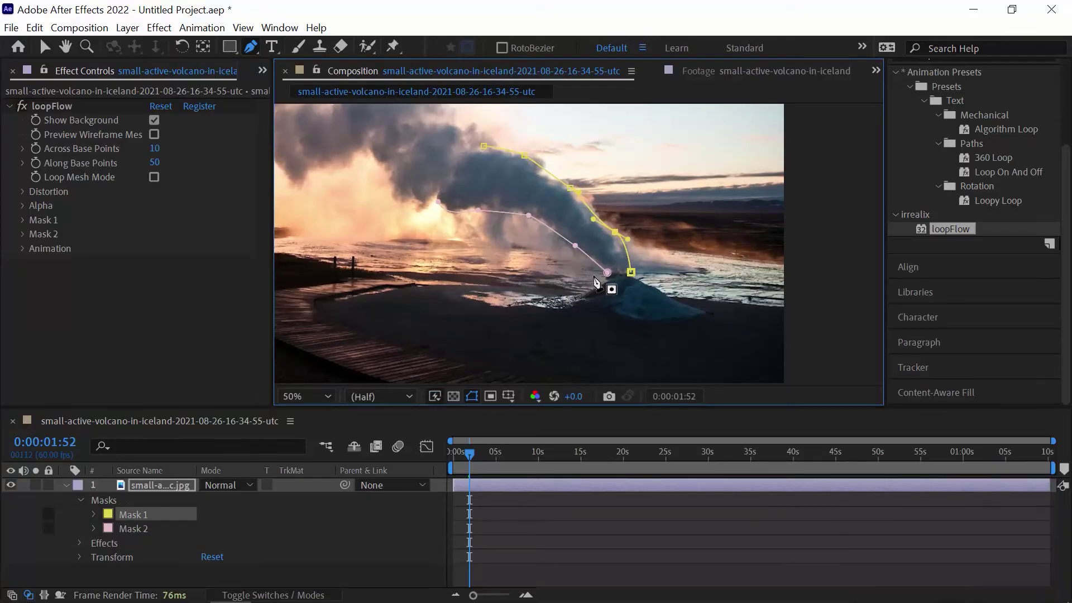
left_click(66, 484)
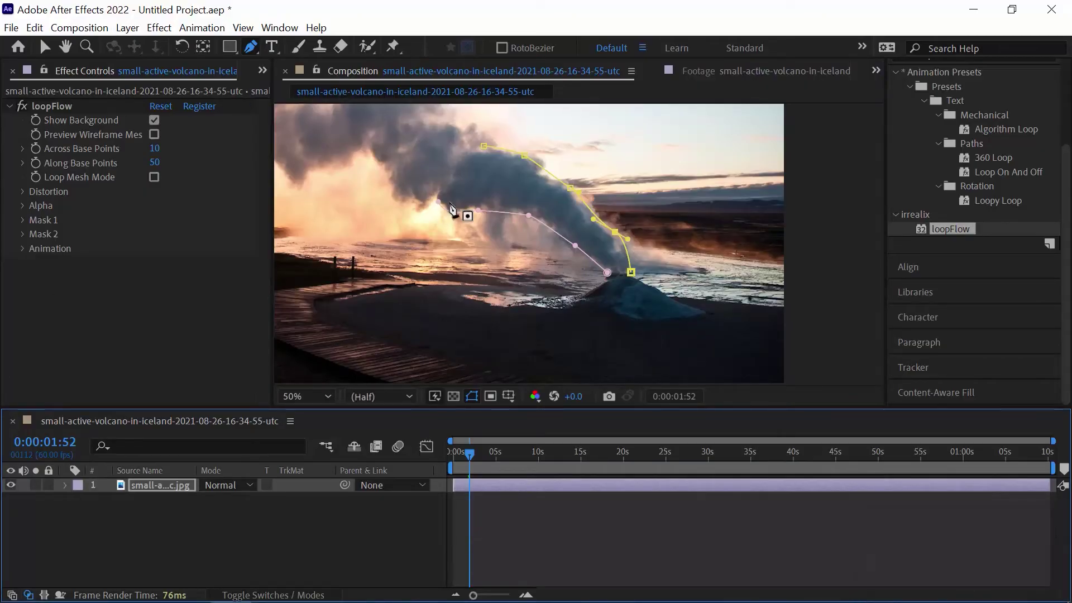
left_click_drag(471, 457, 454, 457)
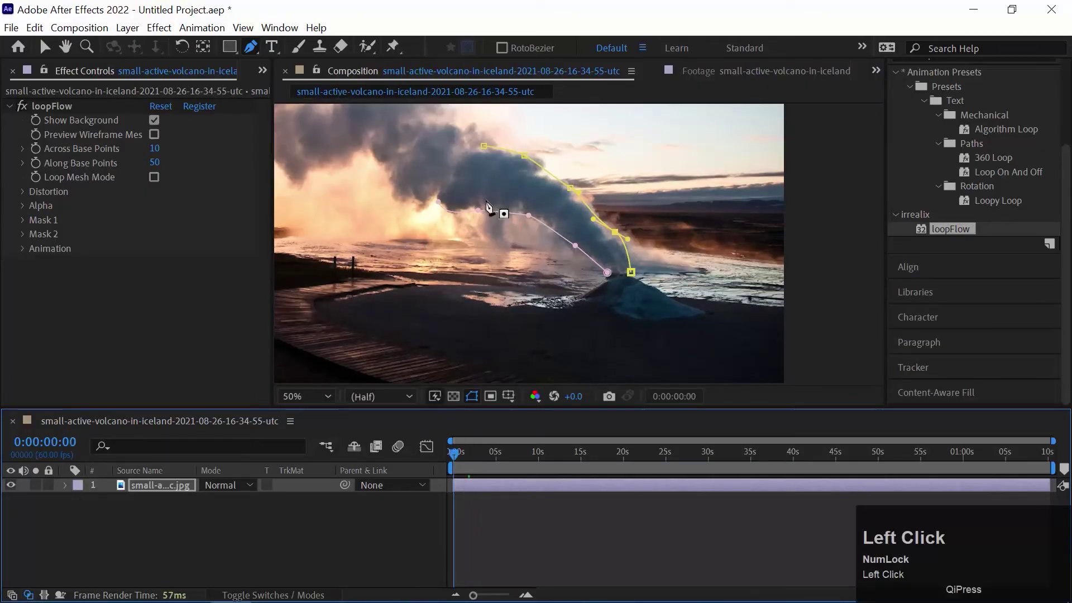
key("space")
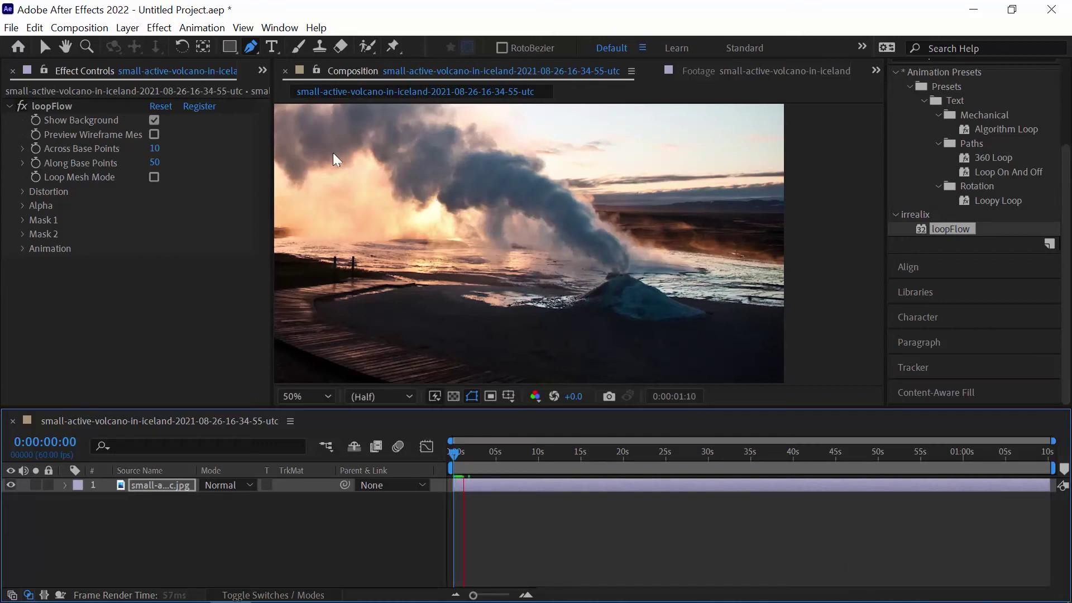
key("space")
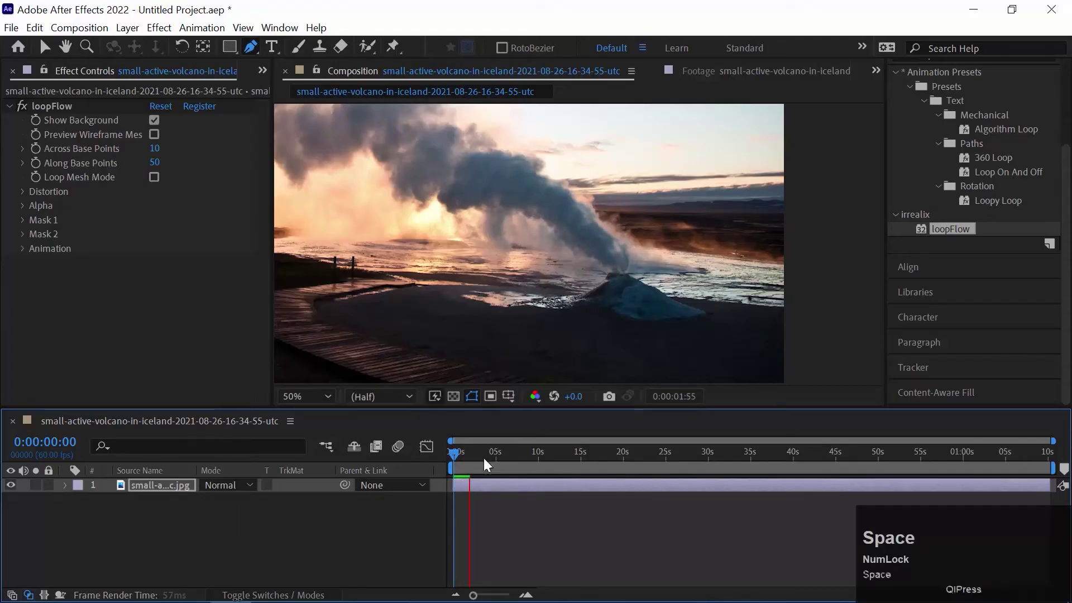
left_click(382, 459)
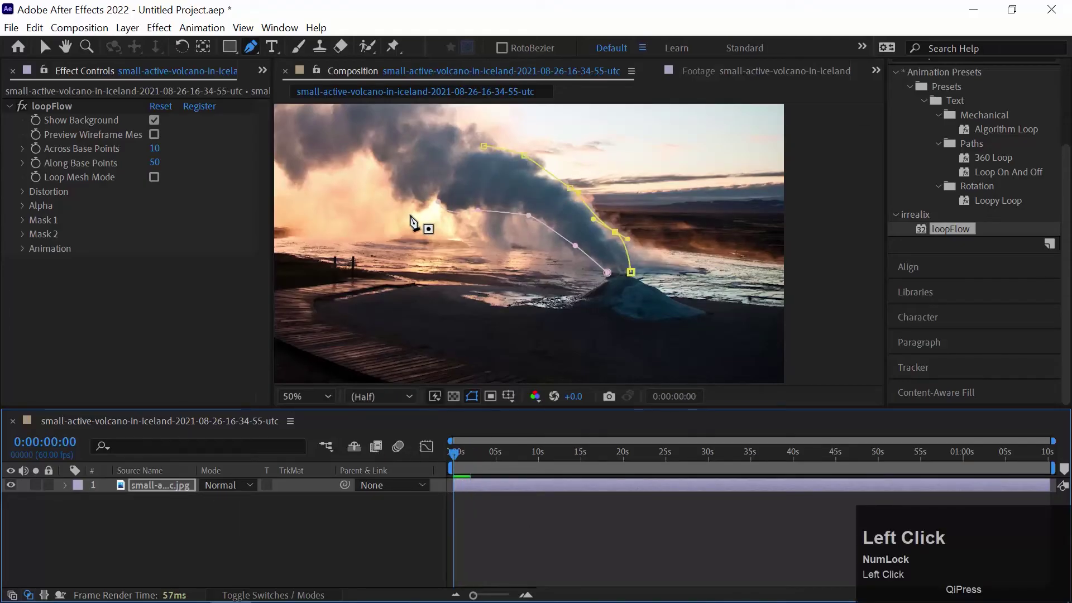
Draw a third open mask path with three points along the upper edge of the farther smoke, starting beside Mask 1's end.
key("space")
left_click_drag(448, 256, 571, 289)
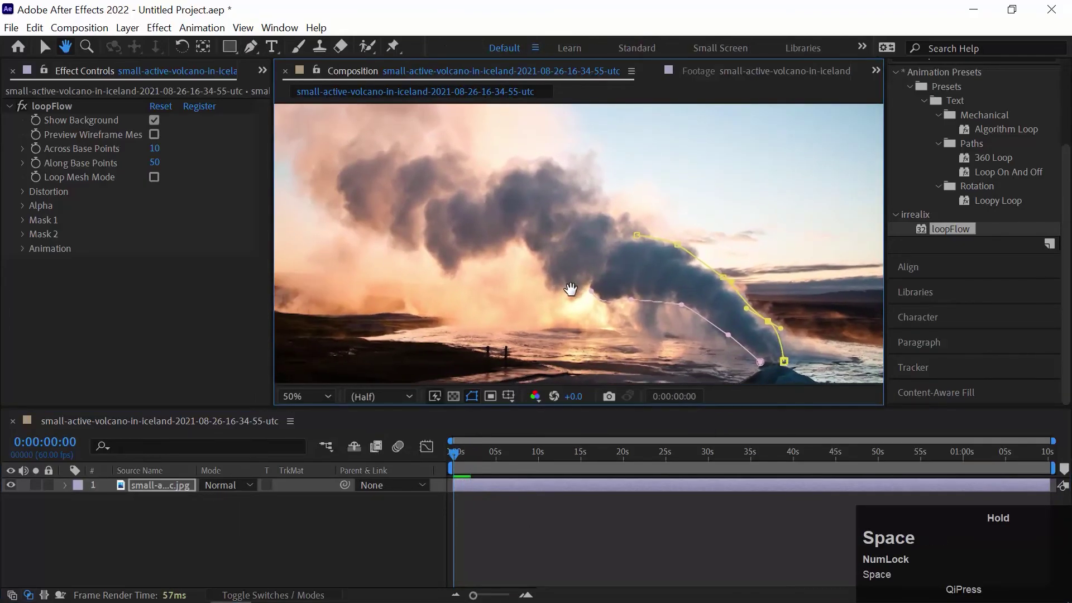
left_click(155, 534)
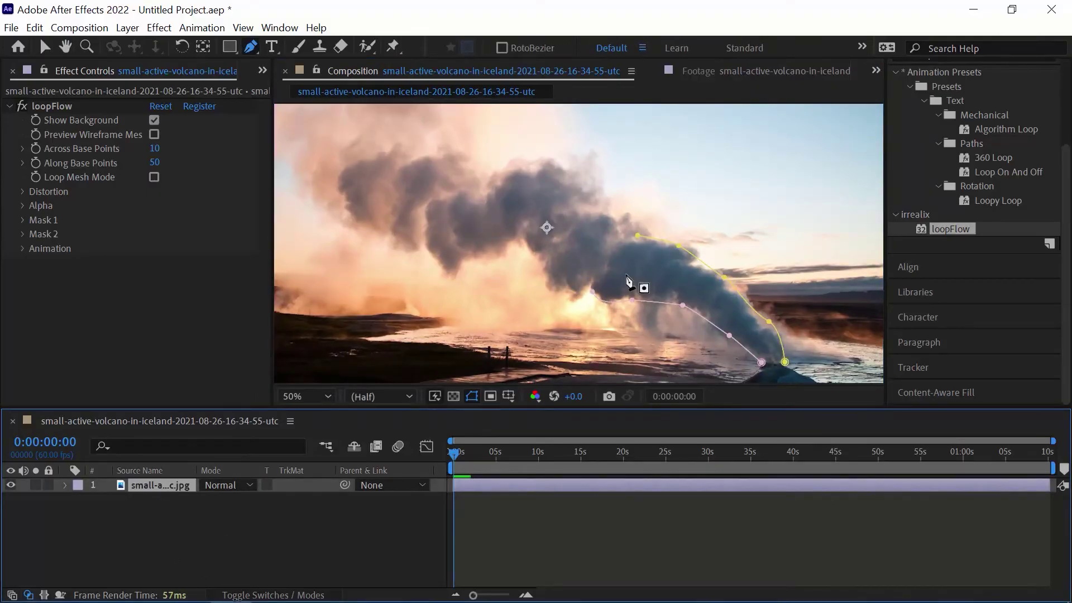
left_click(150, 486)
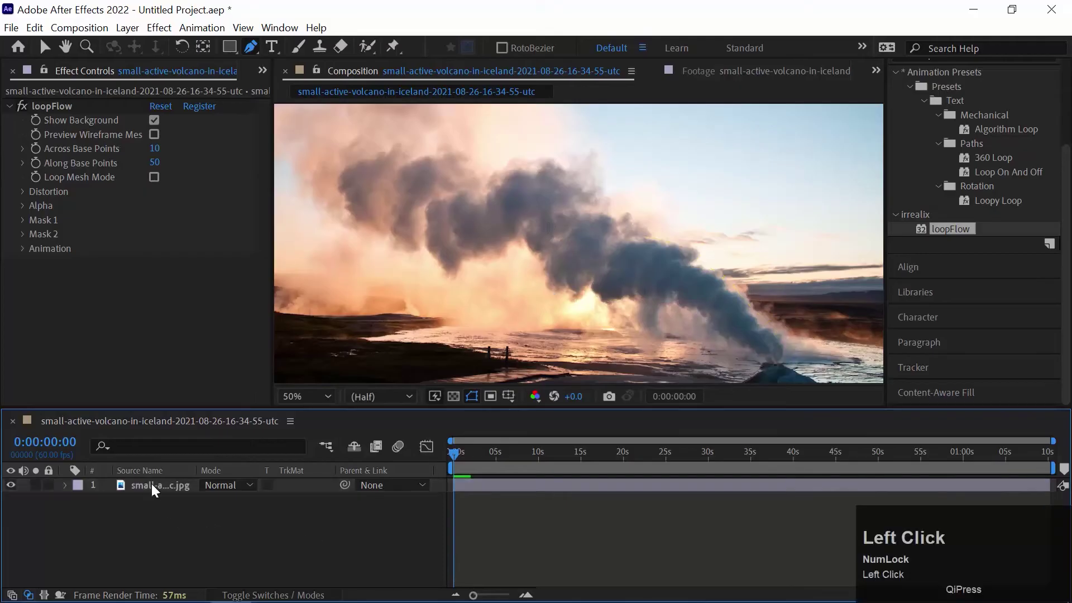
left_click(626, 236)
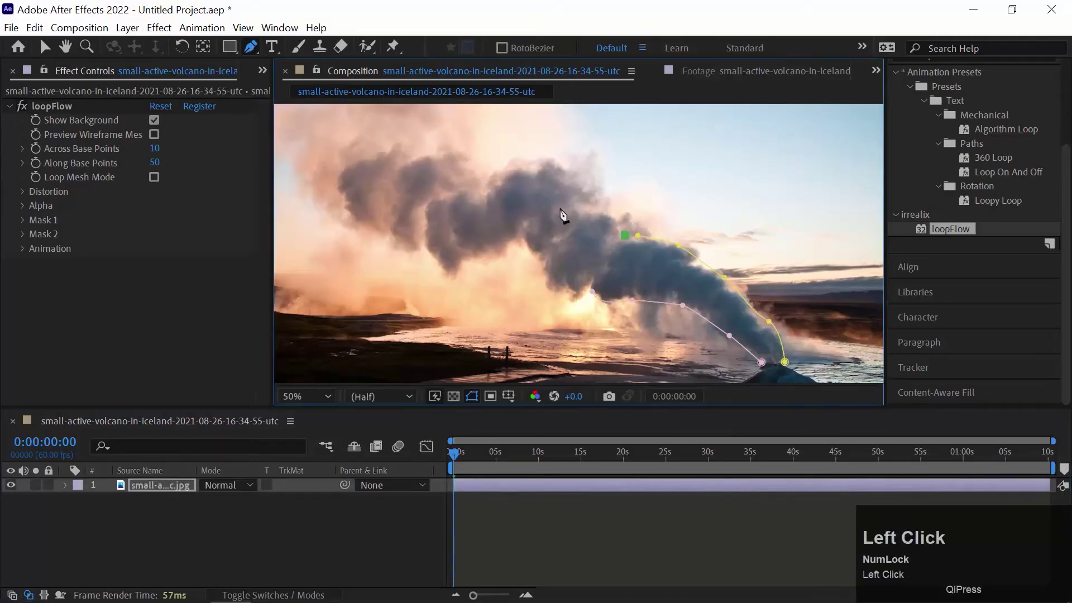
left_click_drag(555, 176, 547, 168)
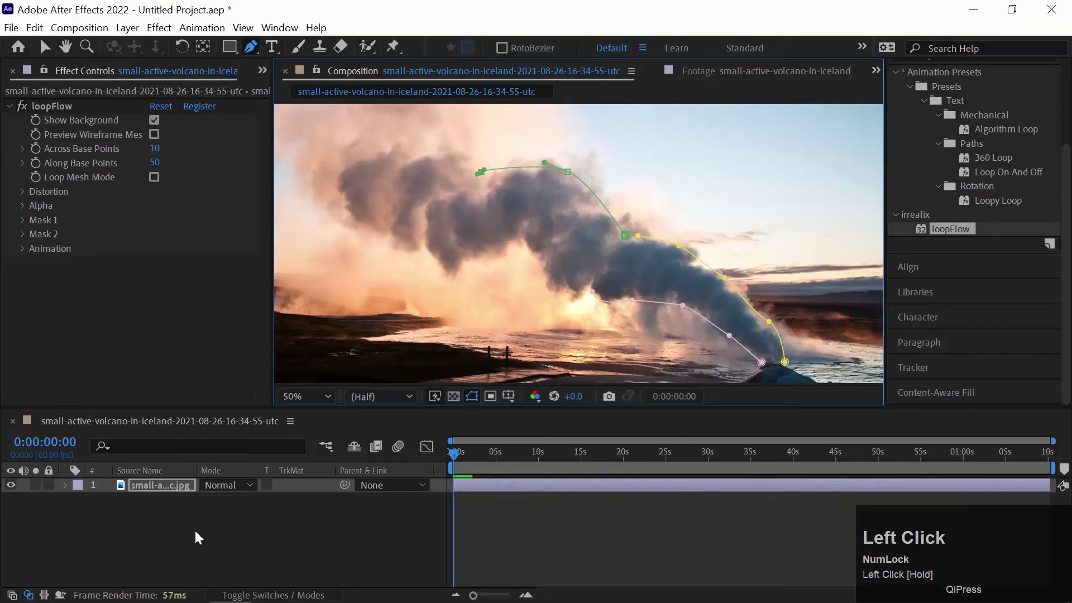
Draw a fourth open mask path with three points along the lower edge of the farther smoke, starting beside Mask 2's end.
left_click(155, 518)
left_click(159, 483)
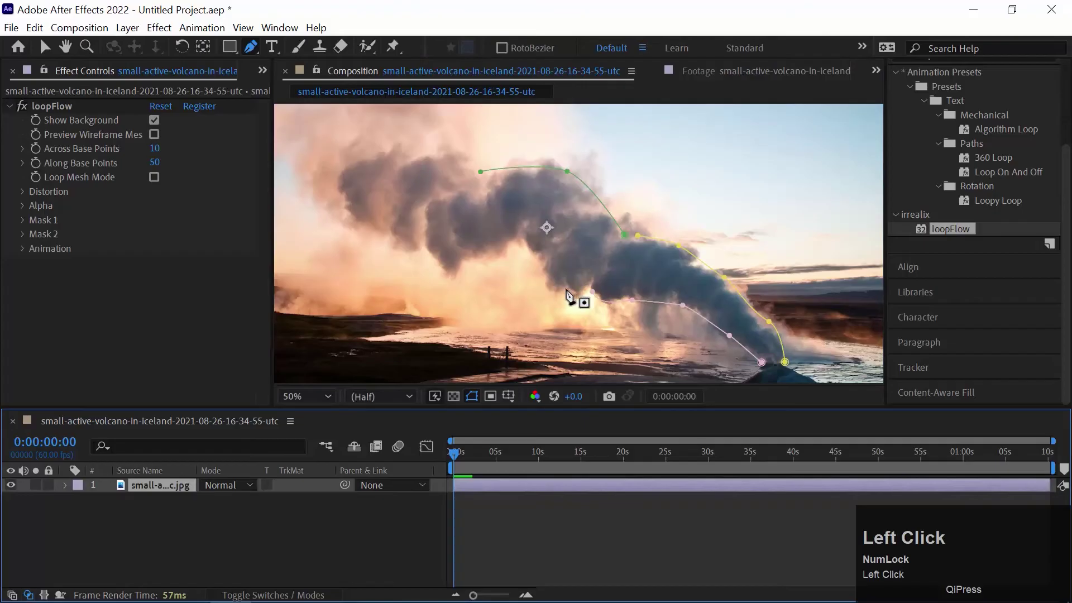
left_click(585, 291)
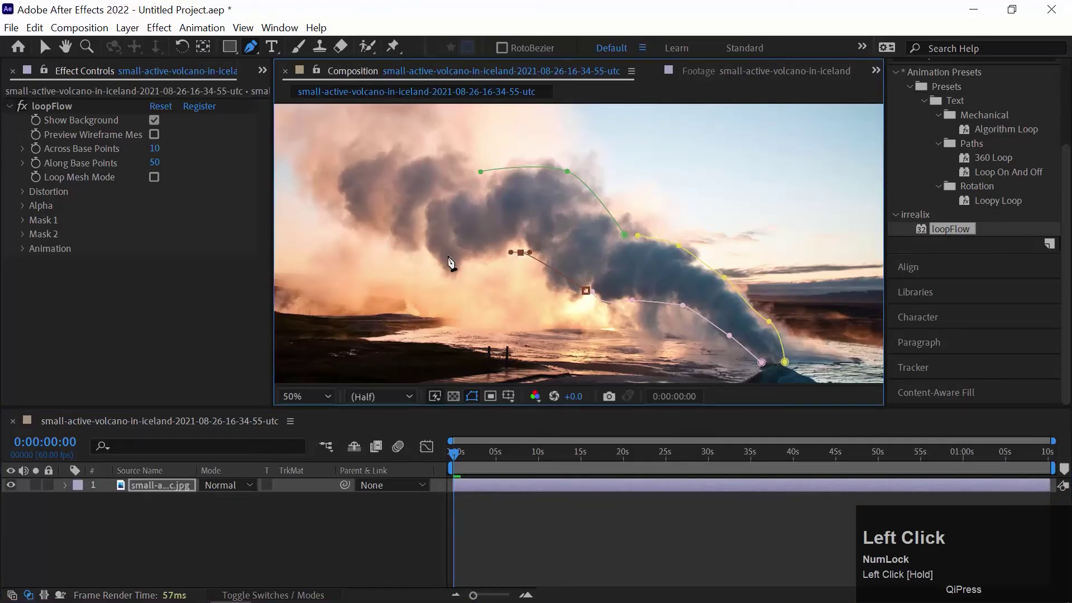
left_click_drag(450, 269, 446, 264)
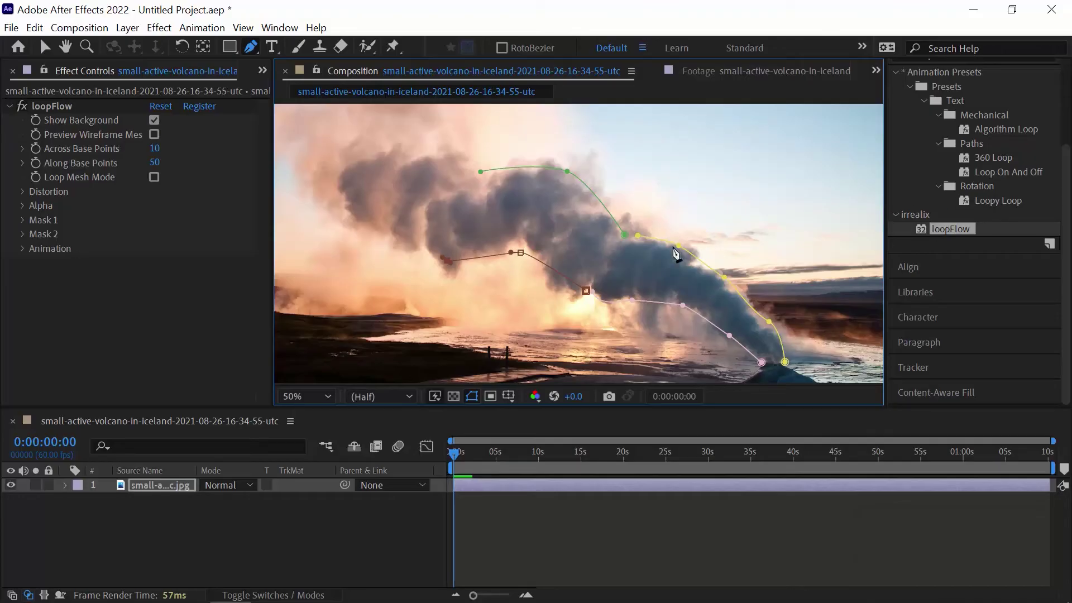
Apply a second loopFlow effect to the volcano photo layer and bring its settings into view.
double_click(956, 232)
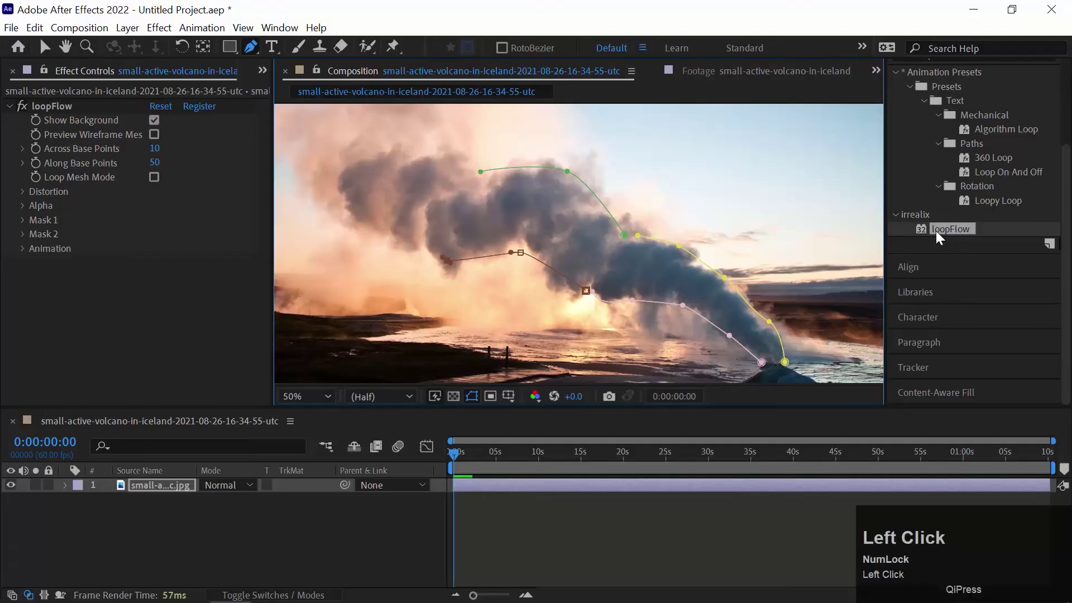
scroll(82, 115, "up", 1)
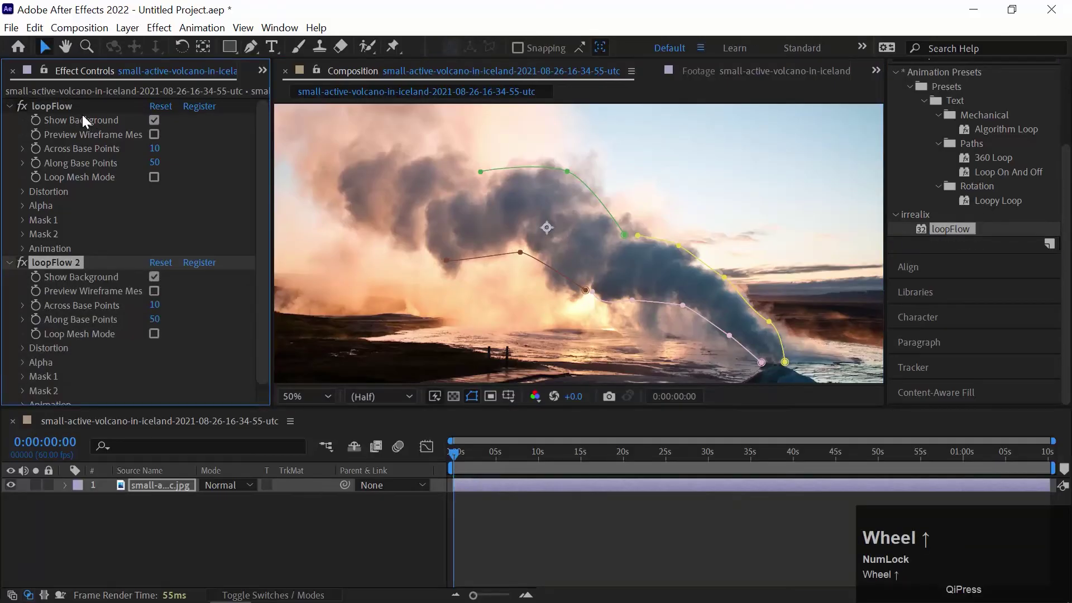
left_click(59, 107)
left_click(67, 254)
scroll(175, 207, "down", 1)
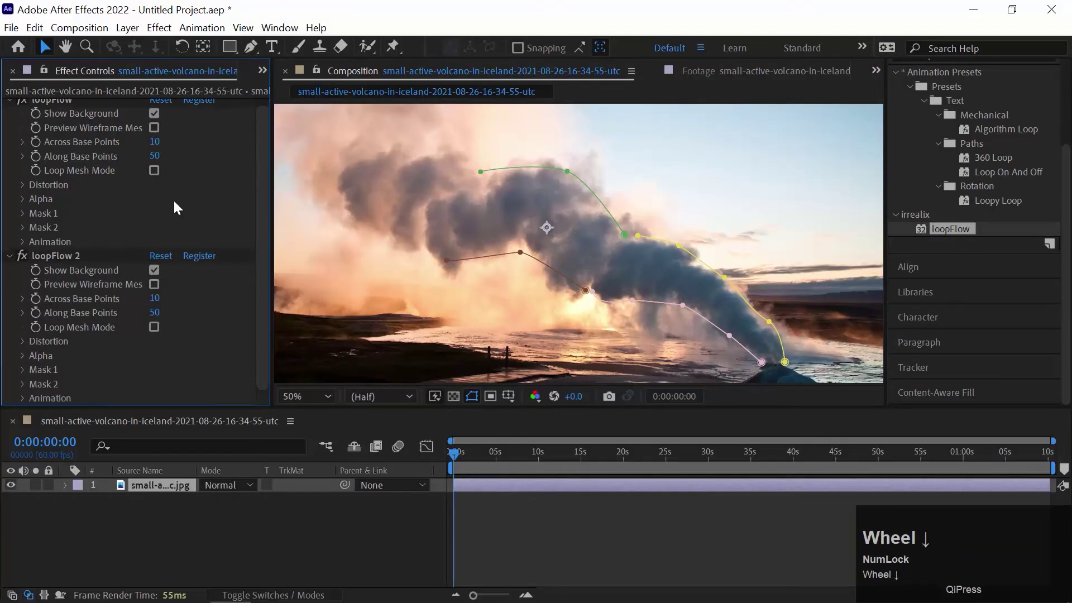
In the second loopFlow effect, assign Mask 3 as its first mask and Mask 4 as its second mask.
left_click(22, 371)
scroll(175, 357, "down", 3)
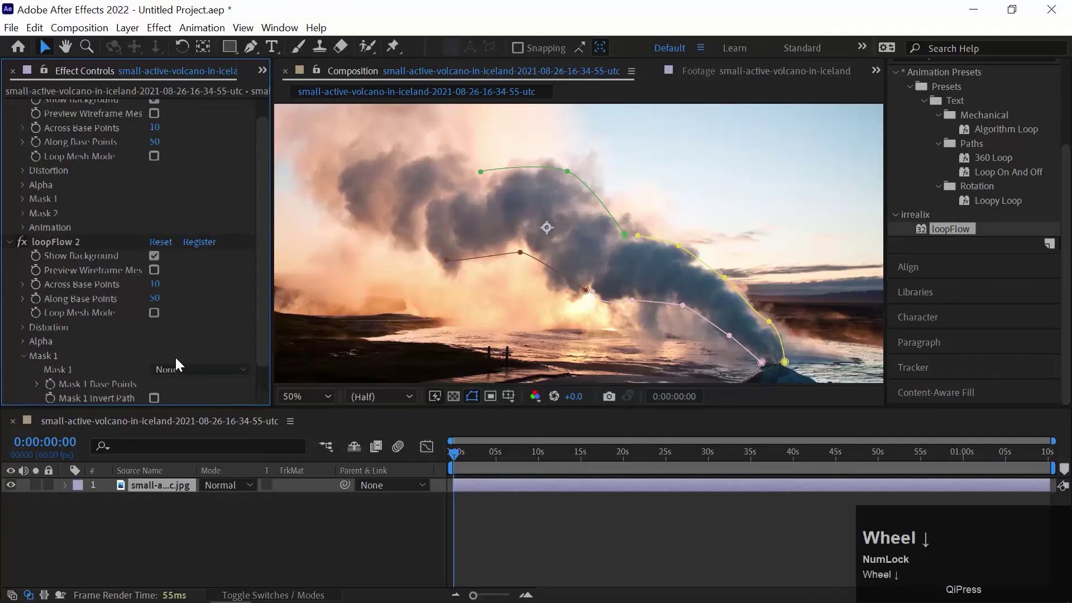
left_click(207, 342)
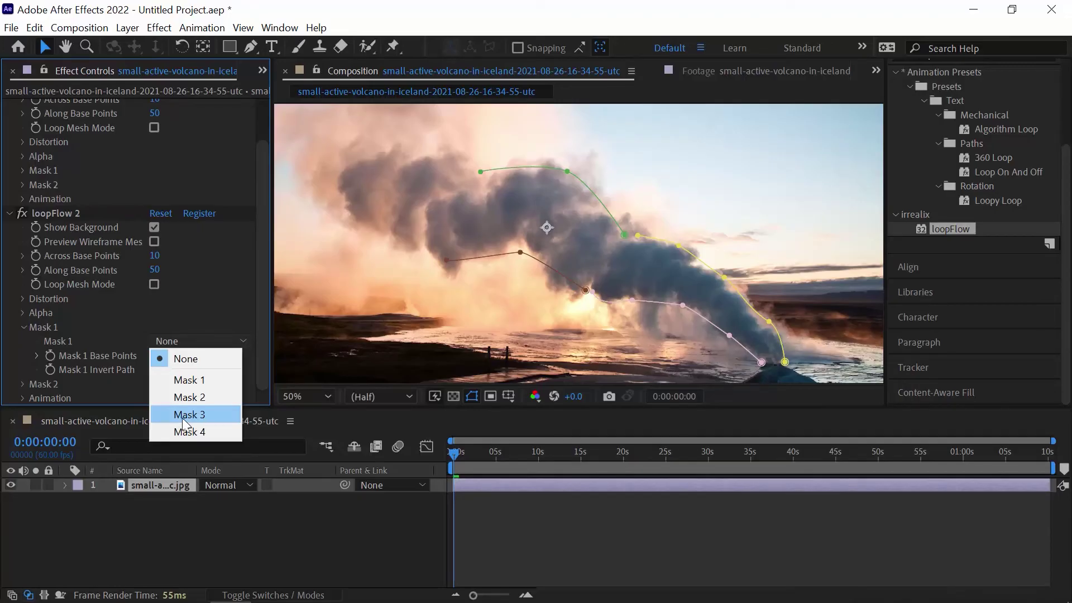
left_click(225, 415)
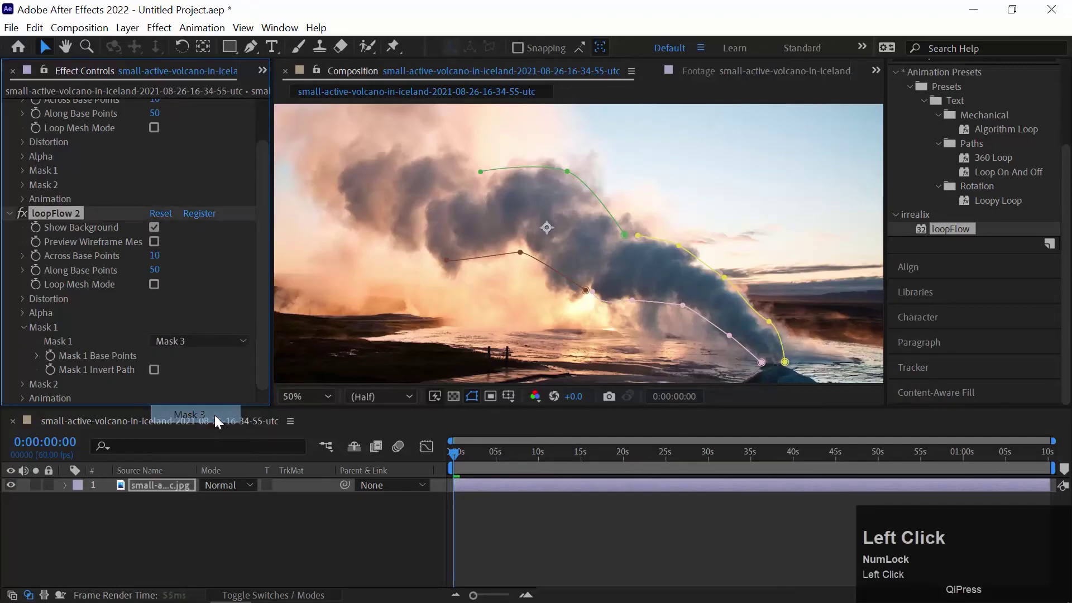
left_click(21, 326)
left_click(21, 384)
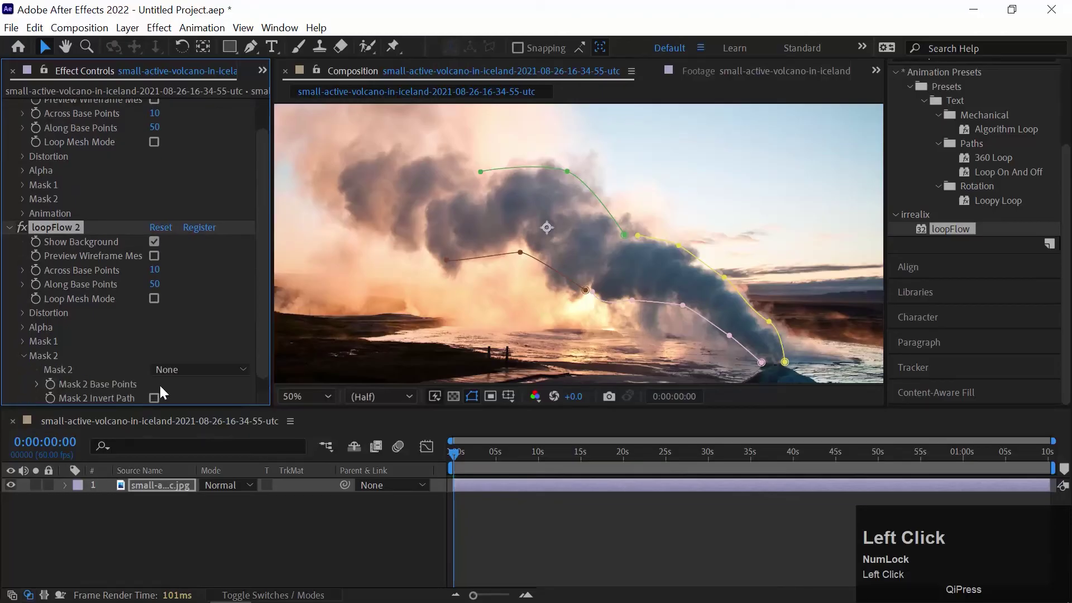
left_click(205, 367)
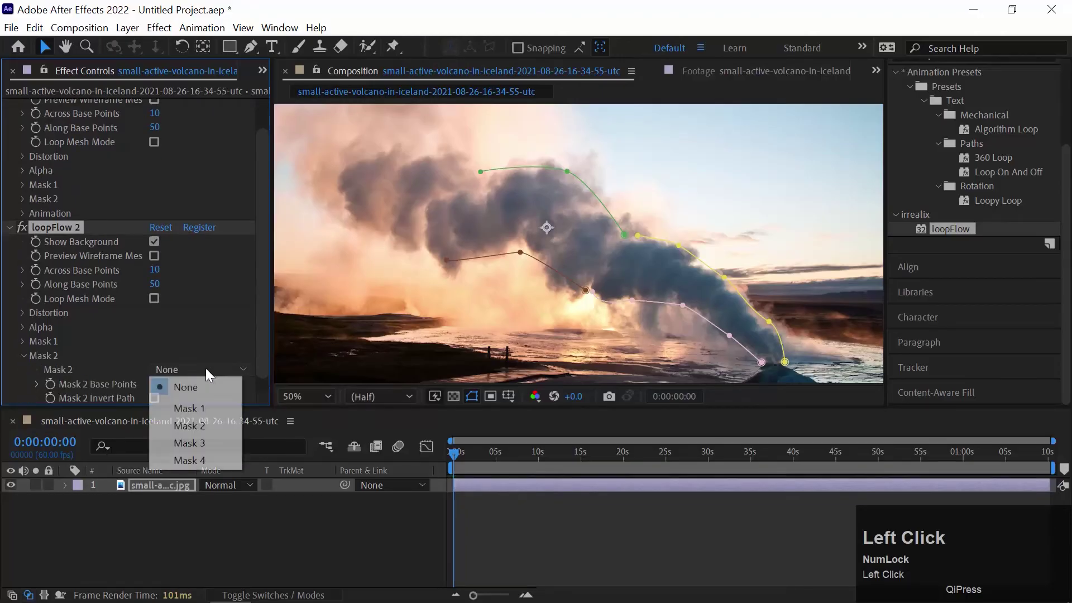
left_click(198, 460)
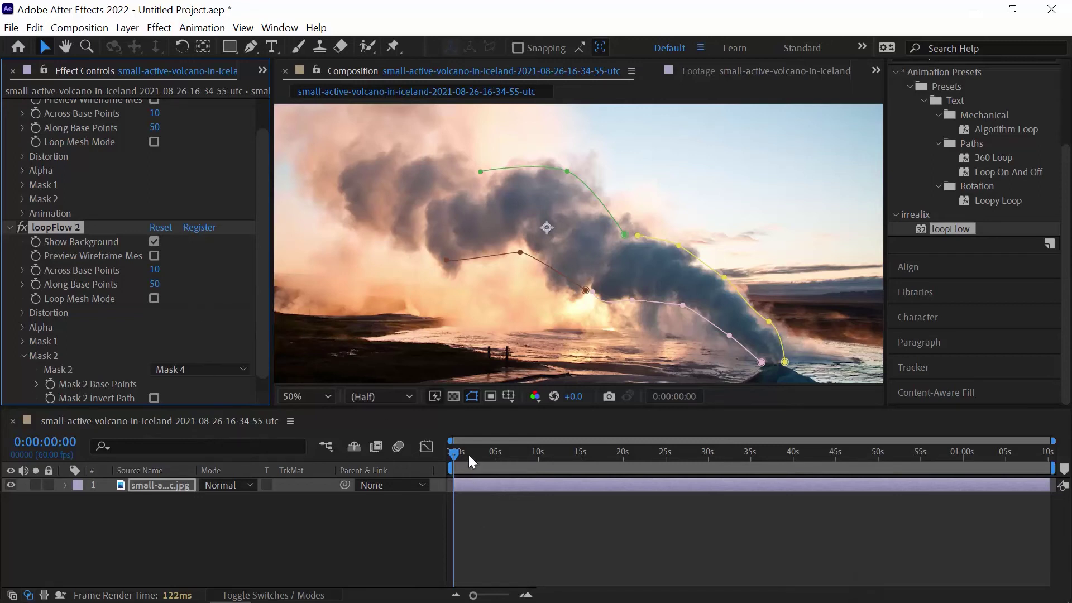
Preview the smoke animation of both loopFlow effects from the first frame to check the junction between them.
left_click_drag(469, 455, 397, 457)
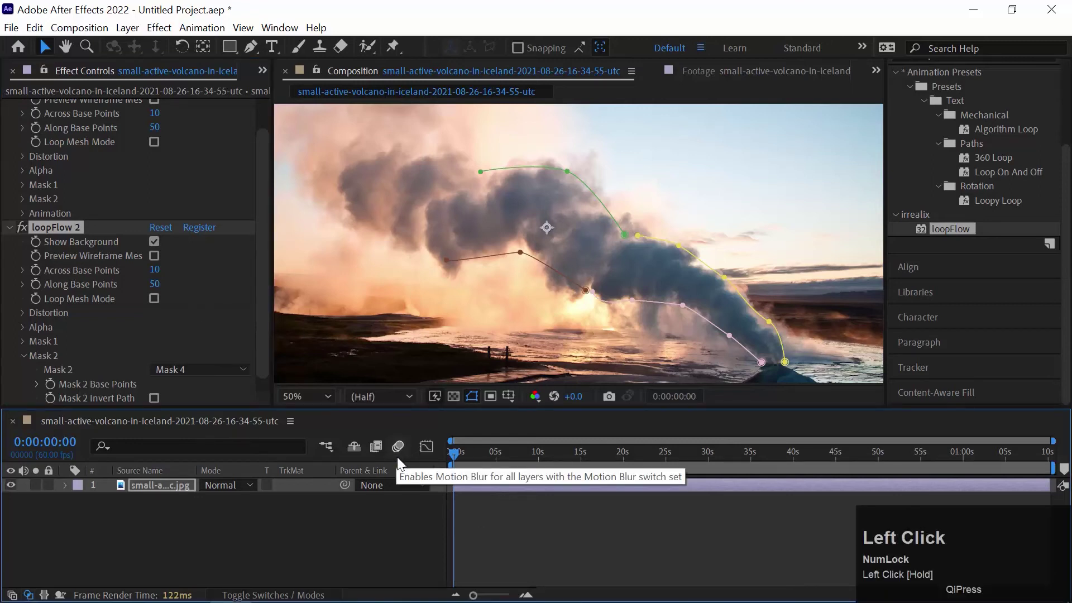
key("space")
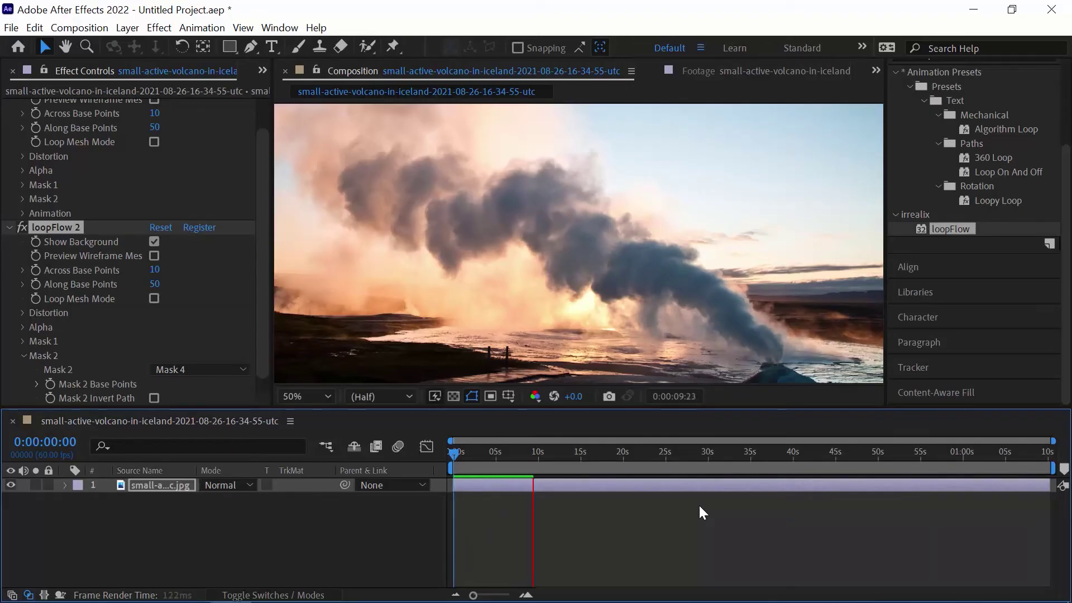
key("space")
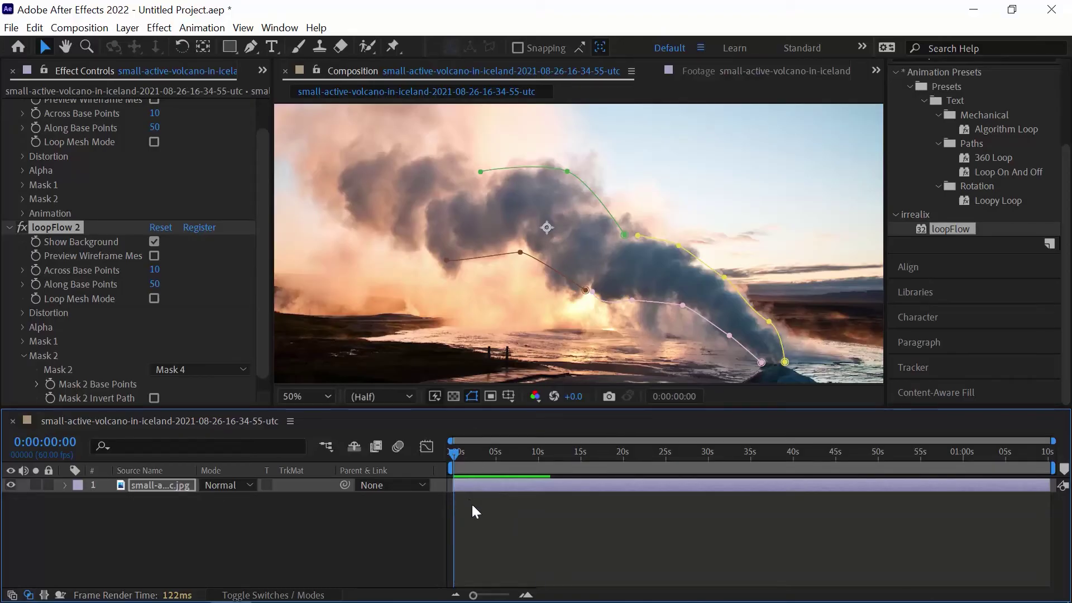
key("space")
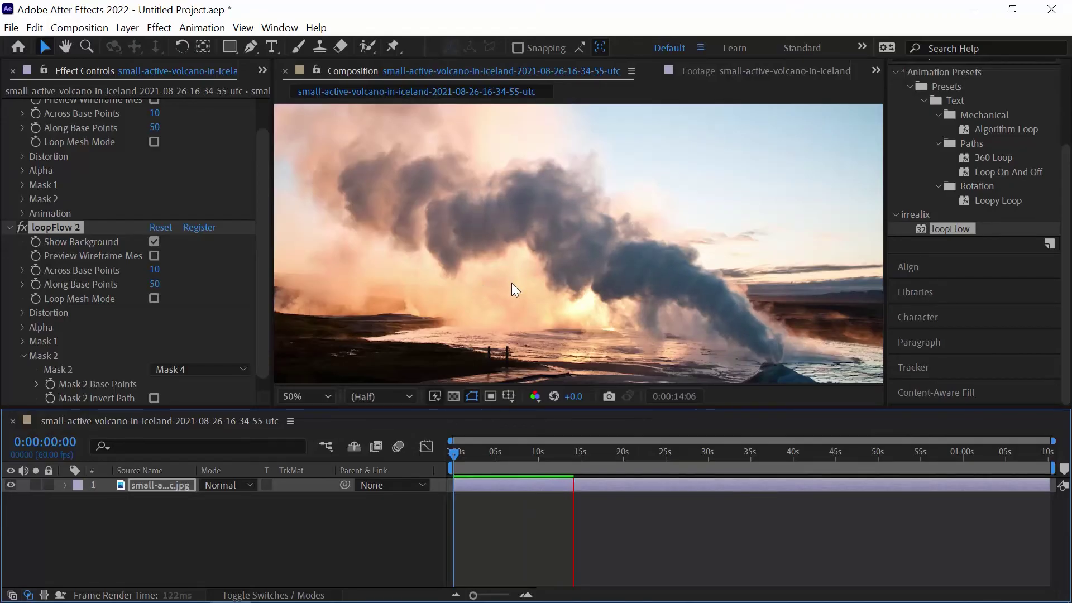
left_click(472, 450)
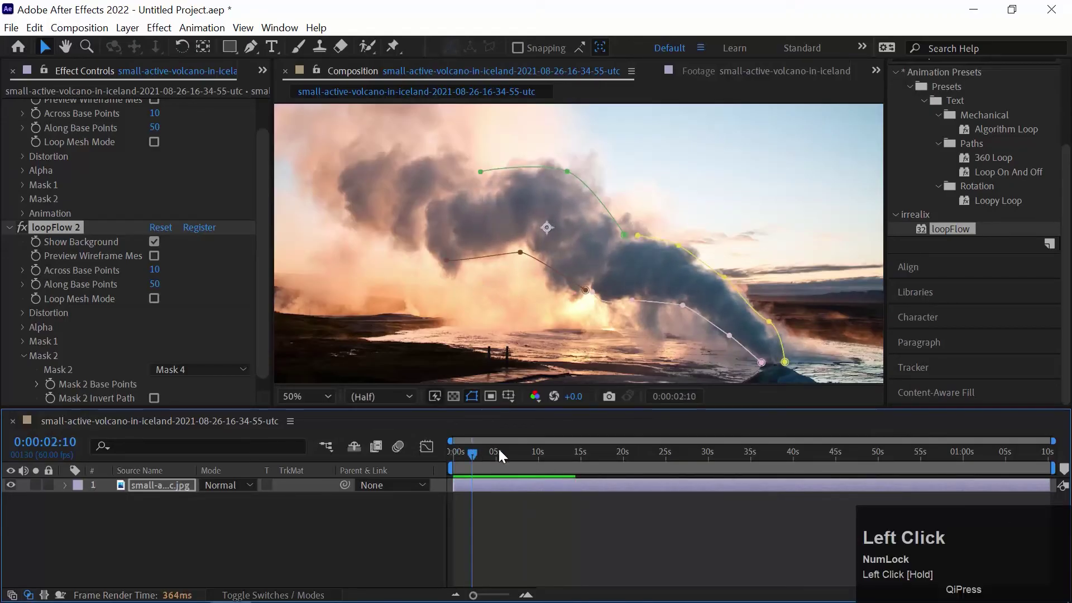
key("space")
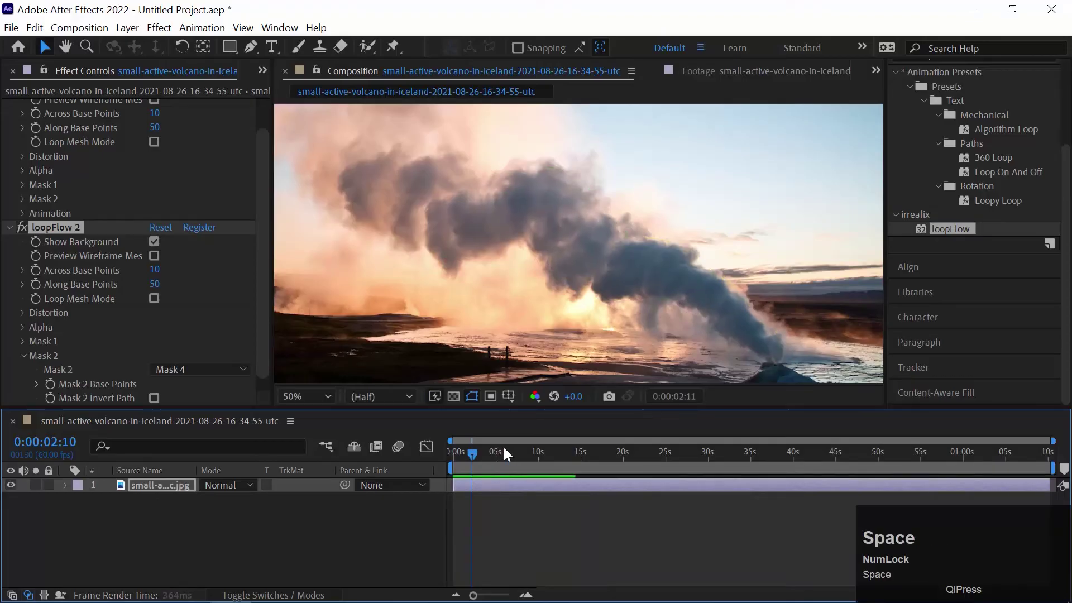
left_click(454, 451)
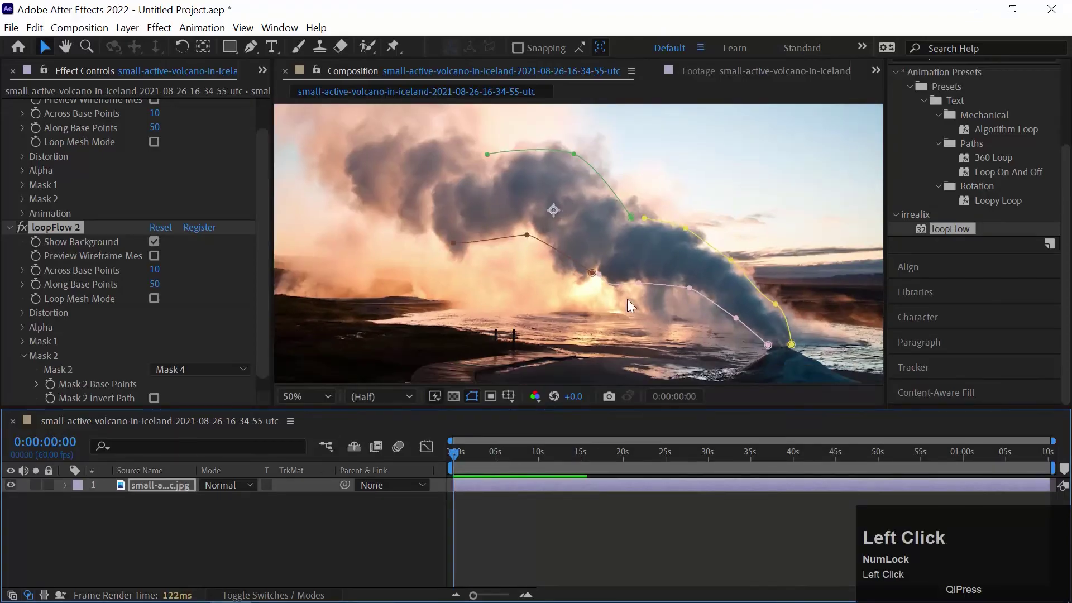
key("space")
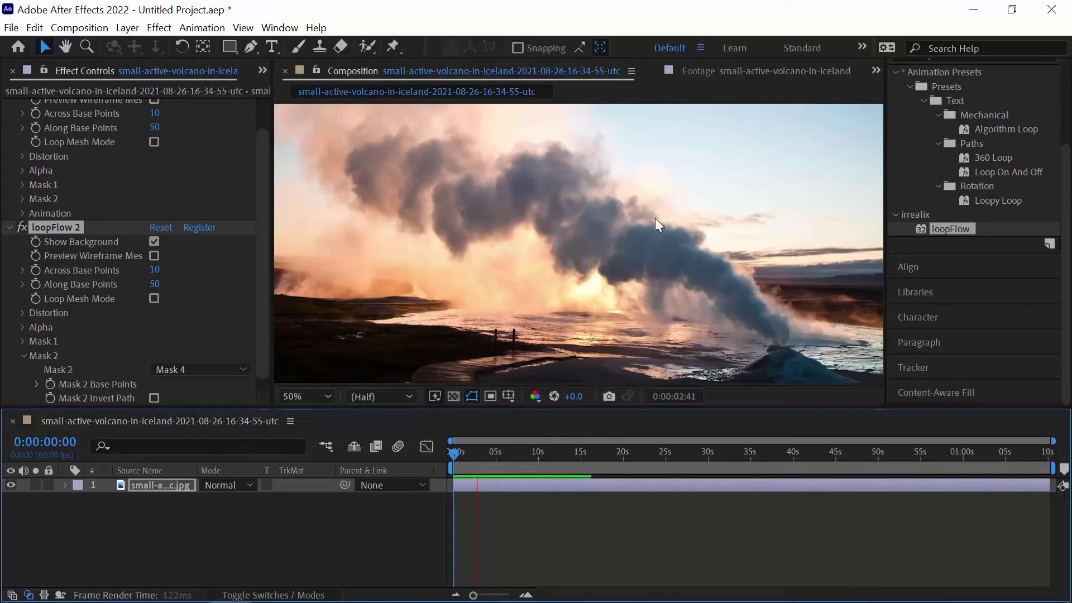
key("space")
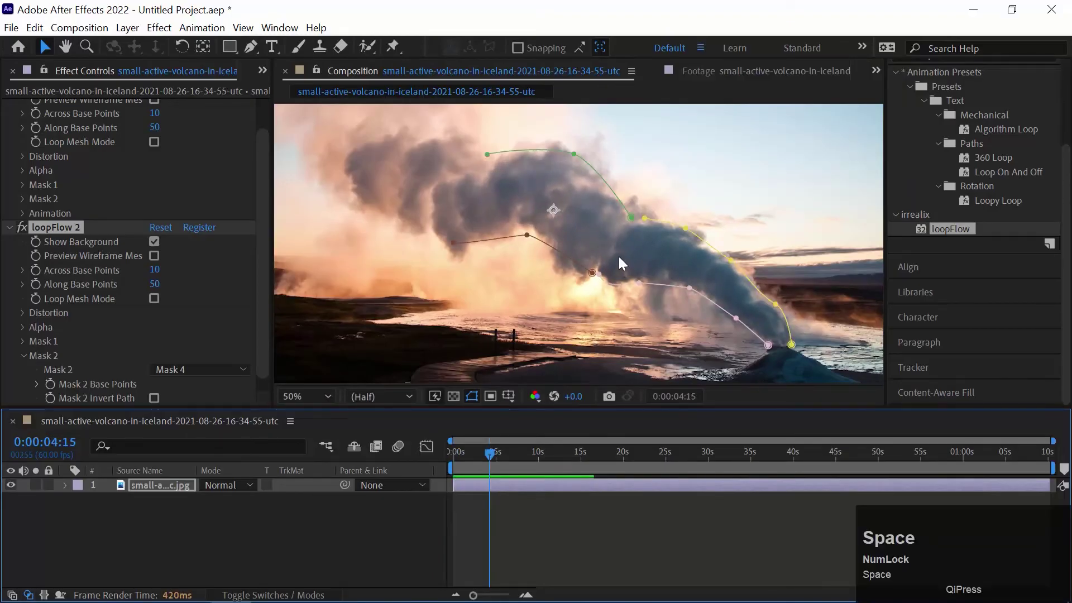
Extend the crater-side end points of Mask 3 and Mask 4 toward the crater so they overlap the nearer smoke's masks.
left_click(613, 274)
scroll(616, 274, "up", 4)
left_click_drag(615, 274, 471, 292)
left_click_drag(515, 208, 693, 199)
key("space")
left_click_drag(618, 242, 558, 260)
key("minus")
key("minus")
left_click_drag(612, 234, 729, 302)
key("space")
left_click_drag(453, 351, 578, 260)
key("space")
left_click_drag(476, 180, 492, 283)
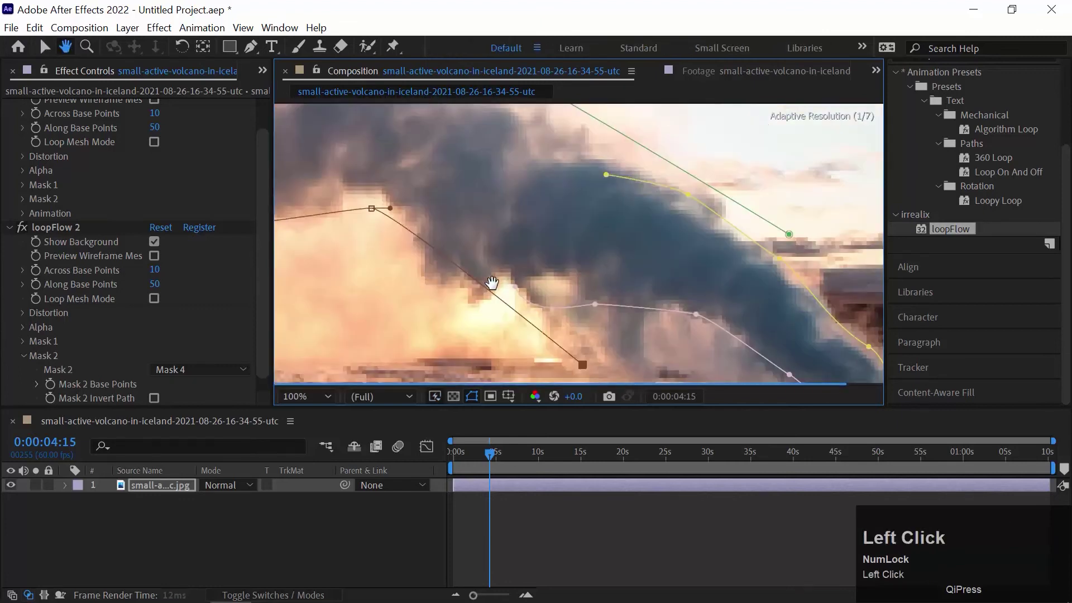
Return to the 50% view and replay the smoke animation from the first frame with the extended masks.
key("ctrl+minus")
left_click_drag(501, 457, 339, 451)
key("space")
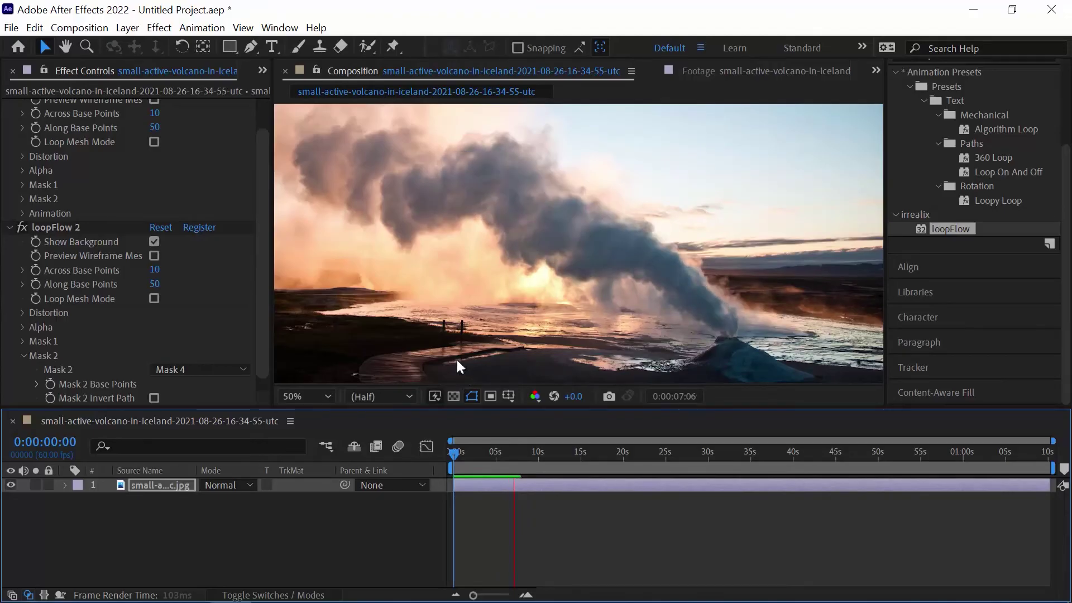
left_click(344, 454)
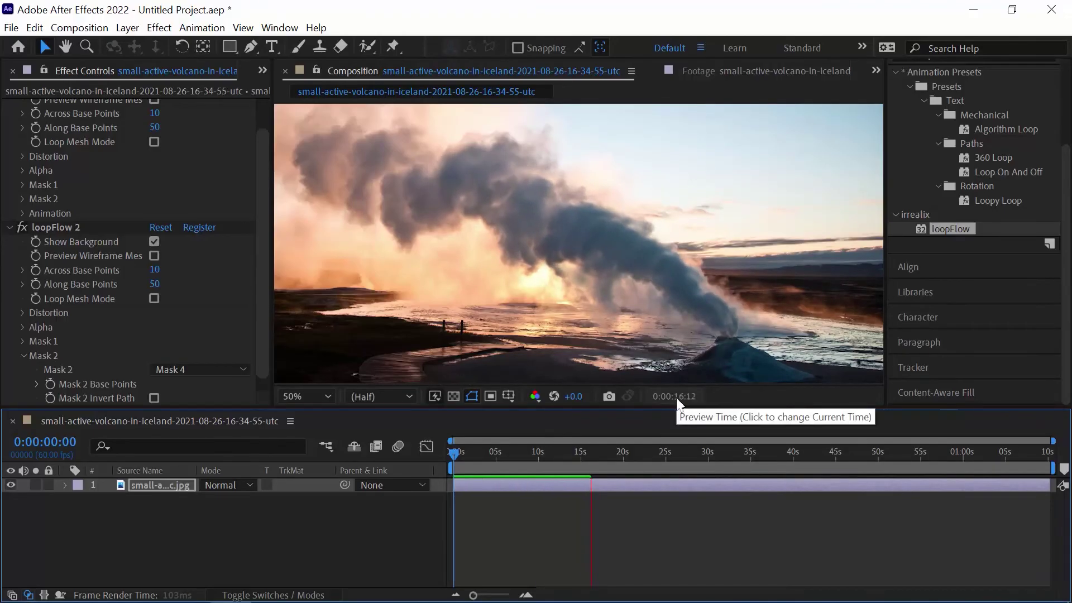
key("space")
left_click(541, 456)
left_click_drag(541, 457, 371, 459)
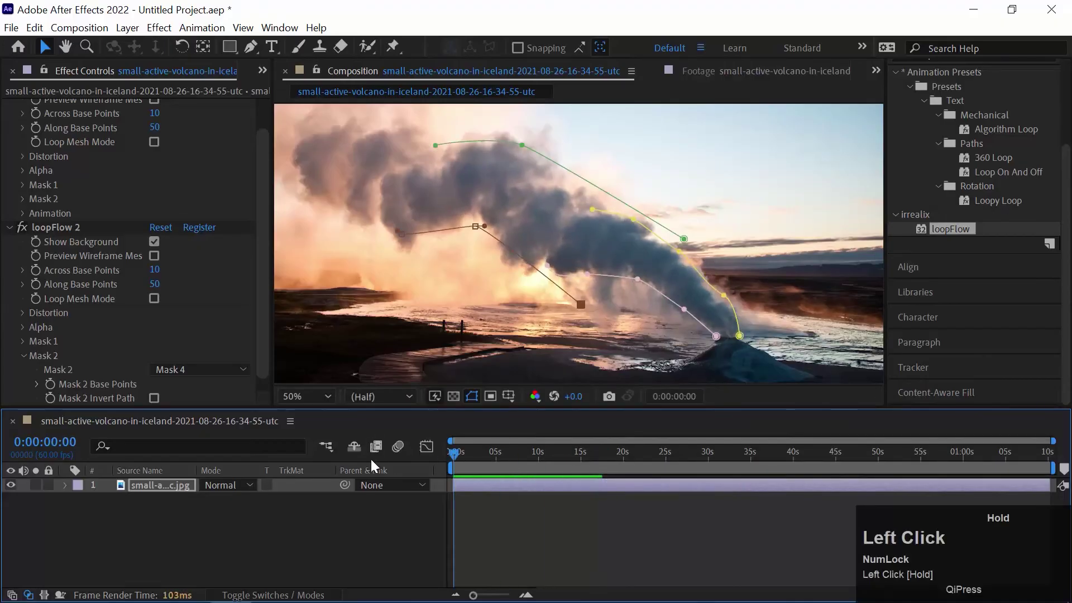
key("space")
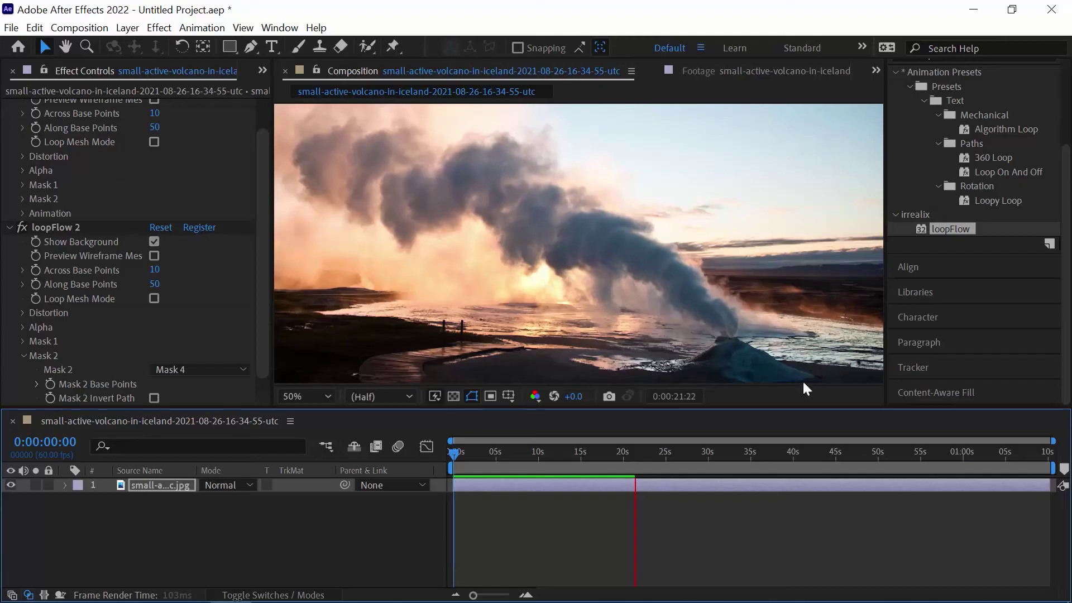
key("space")
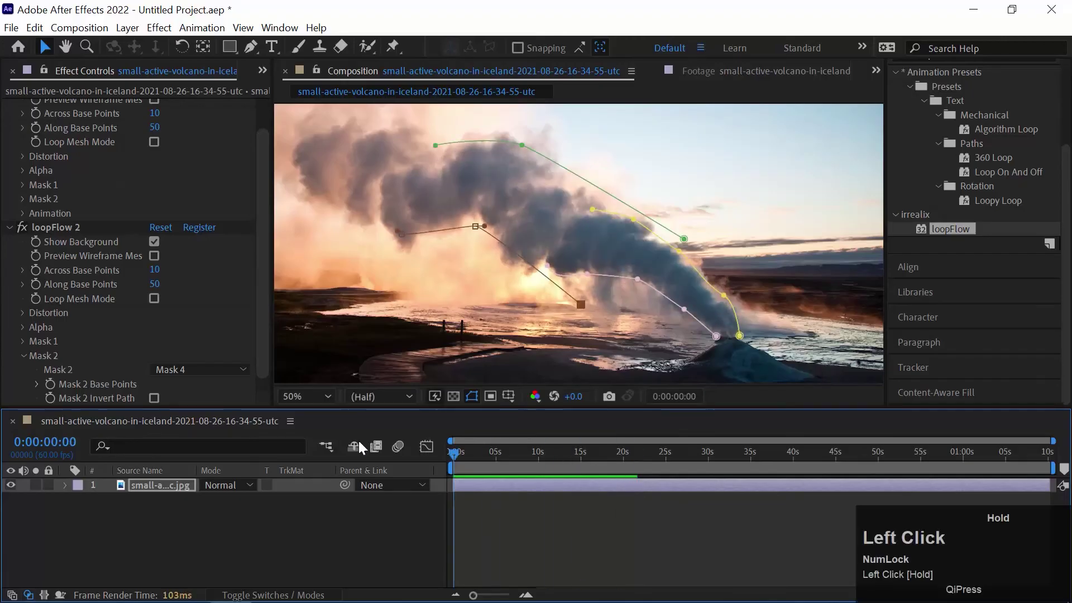
Collapse both loopFlow effects and draw a fifth open mask path along the water's upper edge, from the photo's right edge to the smoke base.
left_click(12, 228)
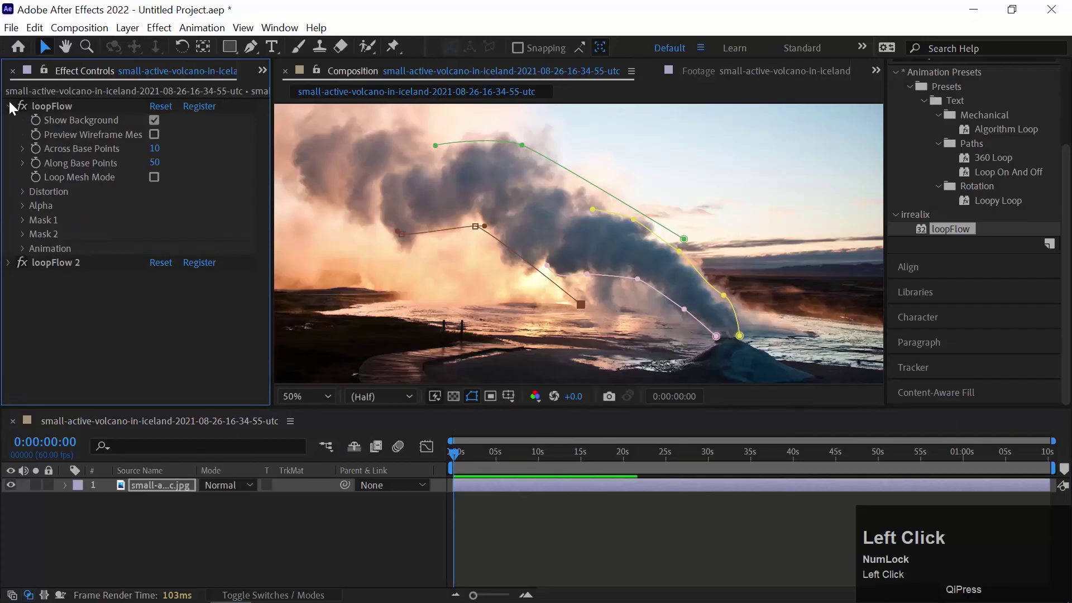
left_click(10, 107)
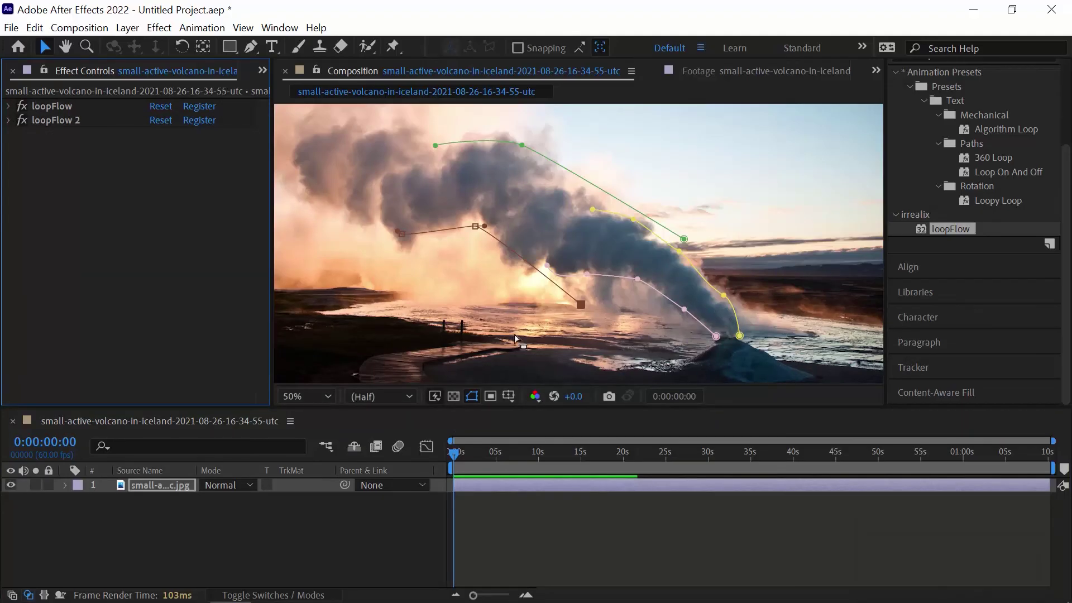
left_click(177, 519)
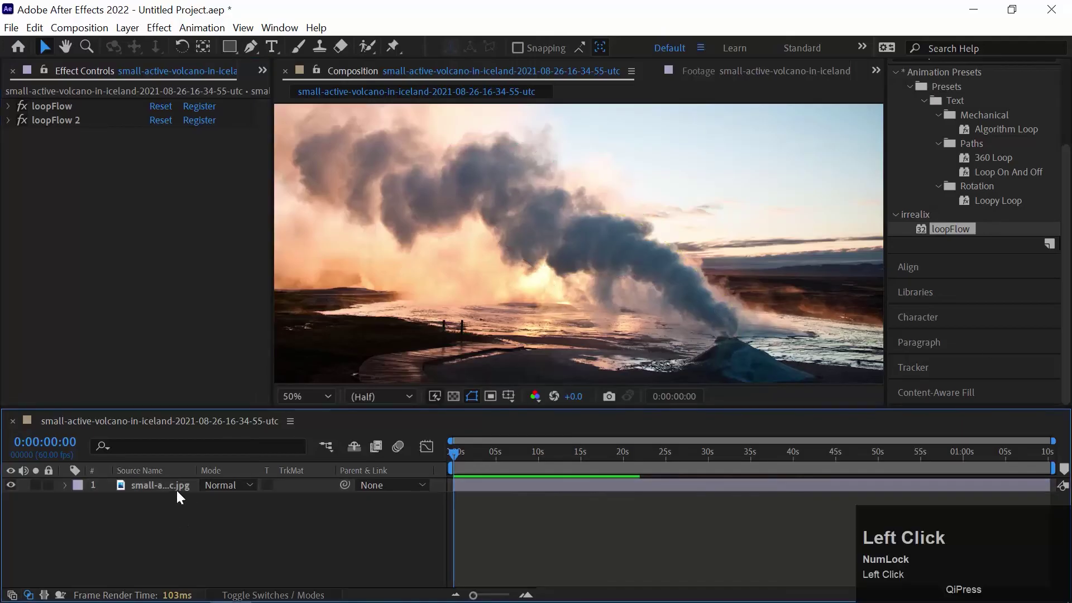
left_click(252, 46)
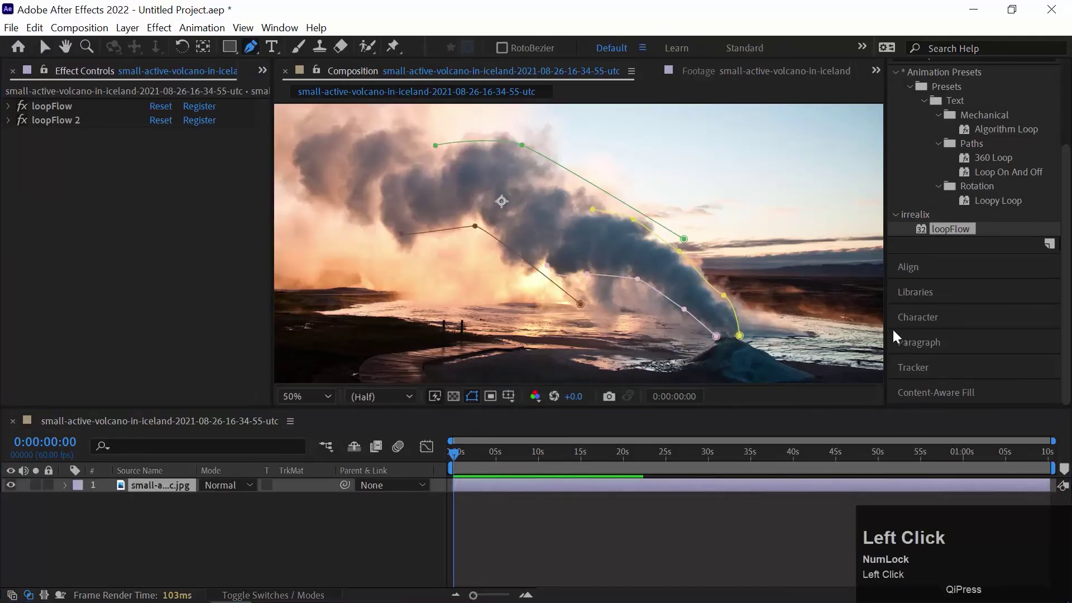
left_click_drag(806, 246, 712, 240)
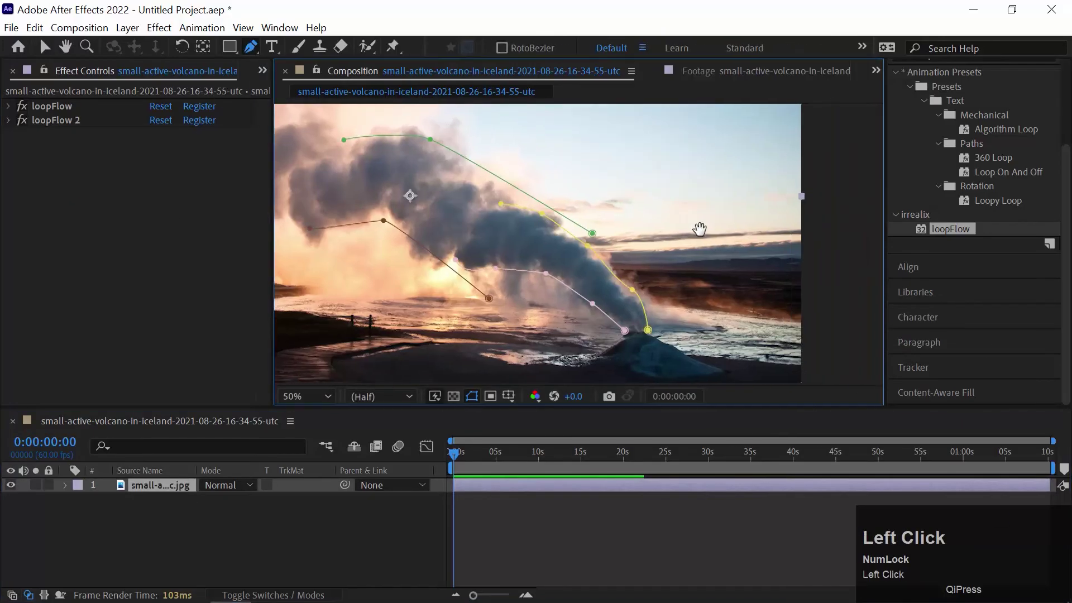
left_click(797, 323)
left_click_drag(641, 297, 646, 302)
left_click(800, 365)
key("ctrl+z")
Draw a sixth open mask path with three points along the water's lower edge, from the photo's right edge to the crater top.
left_click(246, 545)
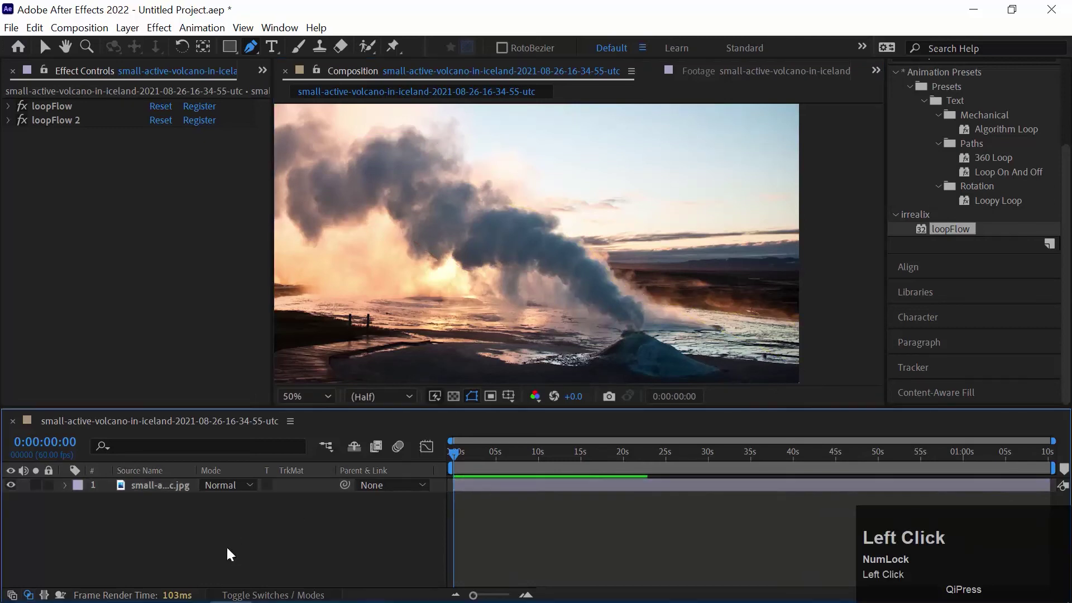
left_click(150, 491)
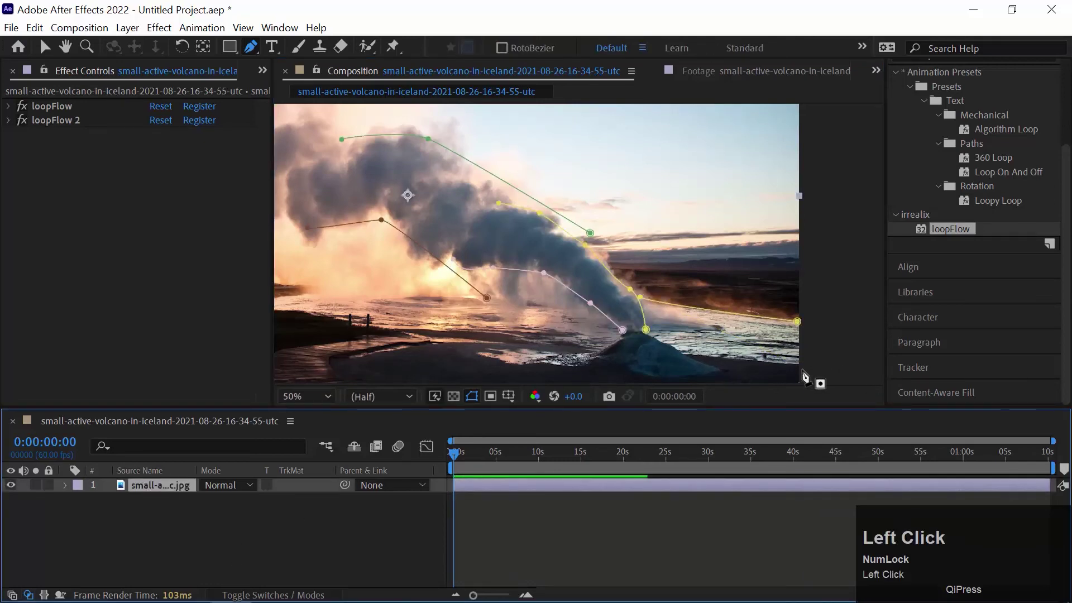
left_click(802, 367)
left_click(648, 342)
key("ctrl+z")
left_click(682, 352)
left_click(649, 339)
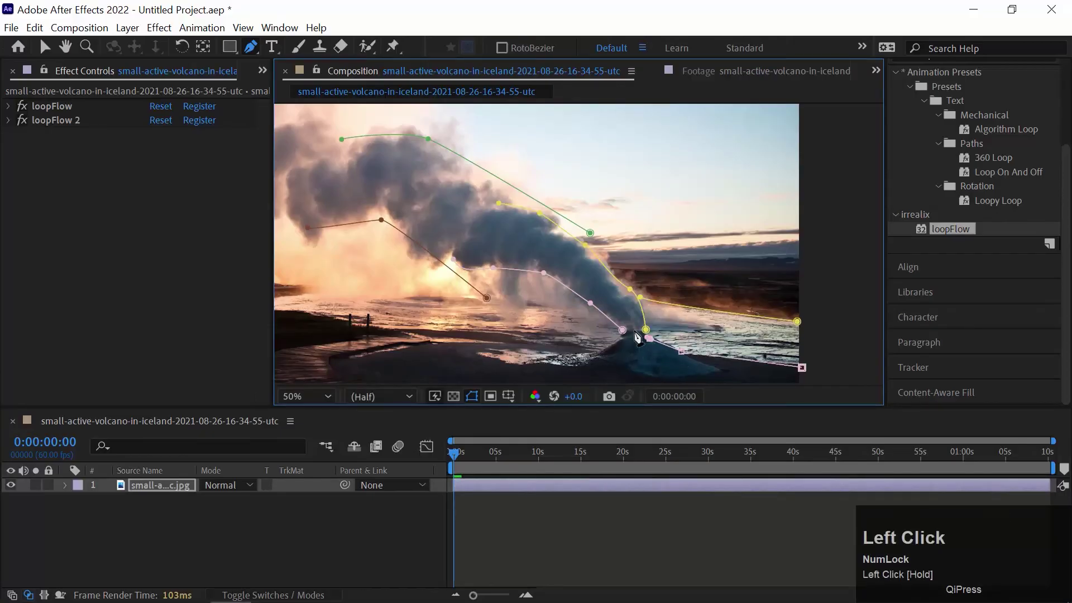
Apply a third loopFlow effect to the photo layer and expand the layer to review its masks.
left_click_drag(914, 229, 128, 279)
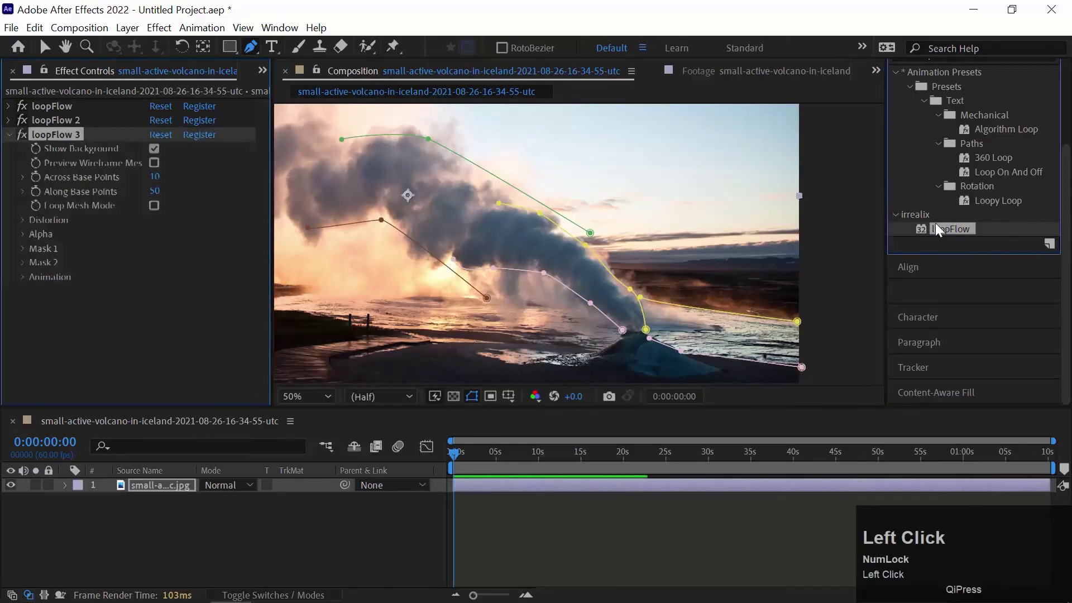
left_click(65, 485)
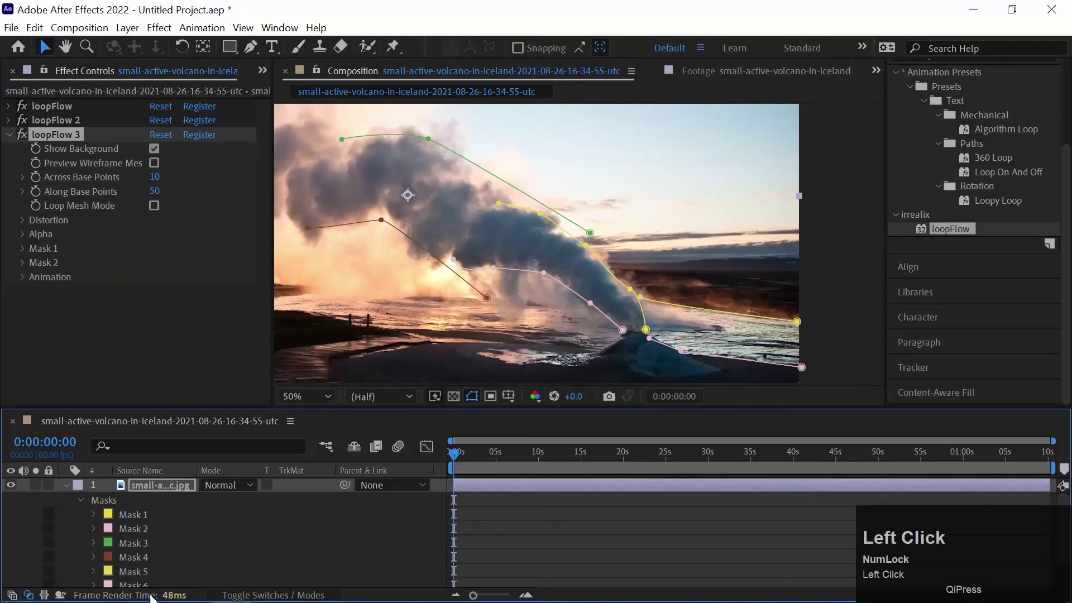
scroll(165, 538, "down", 2)
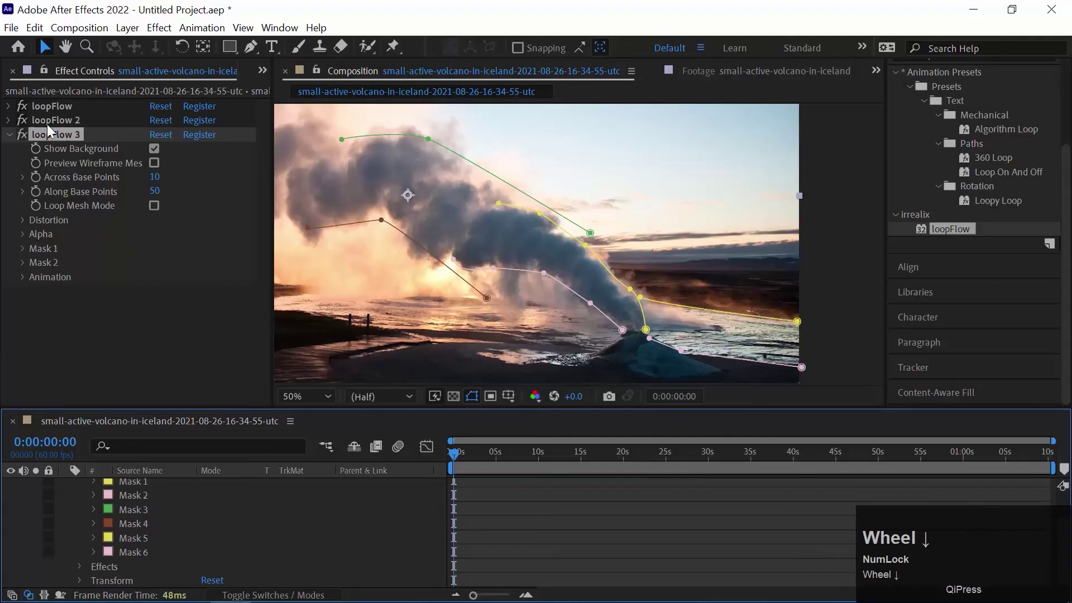
left_click(78, 106)
left_click(67, 120)
left_click(79, 135)
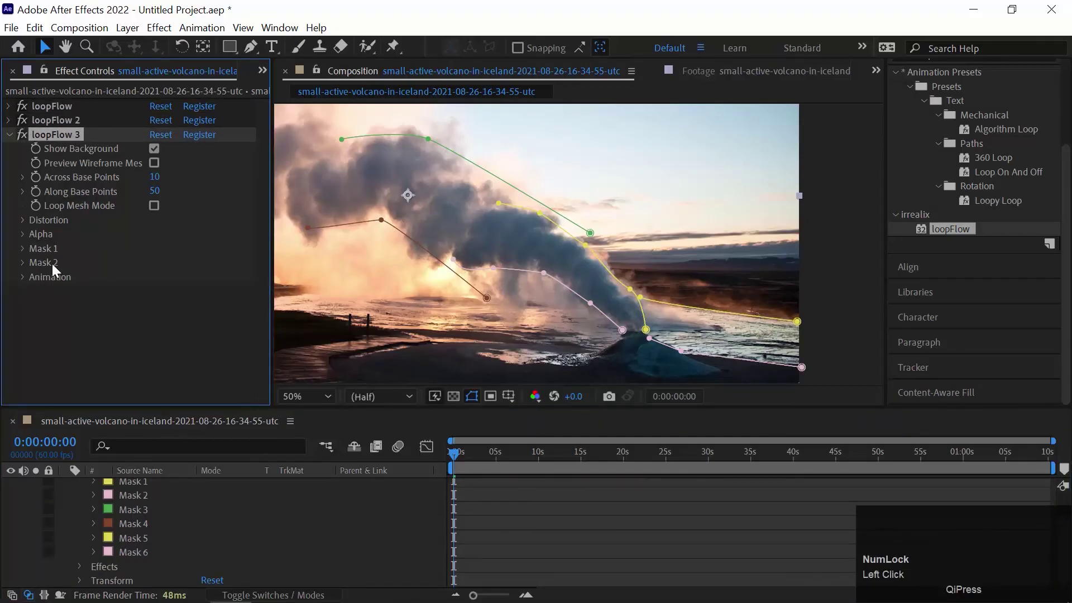
Assign Mask 5 as Mask 1 and Mask 6 as Mask 2 in the third loopFlow effect.
left_click(22, 248)
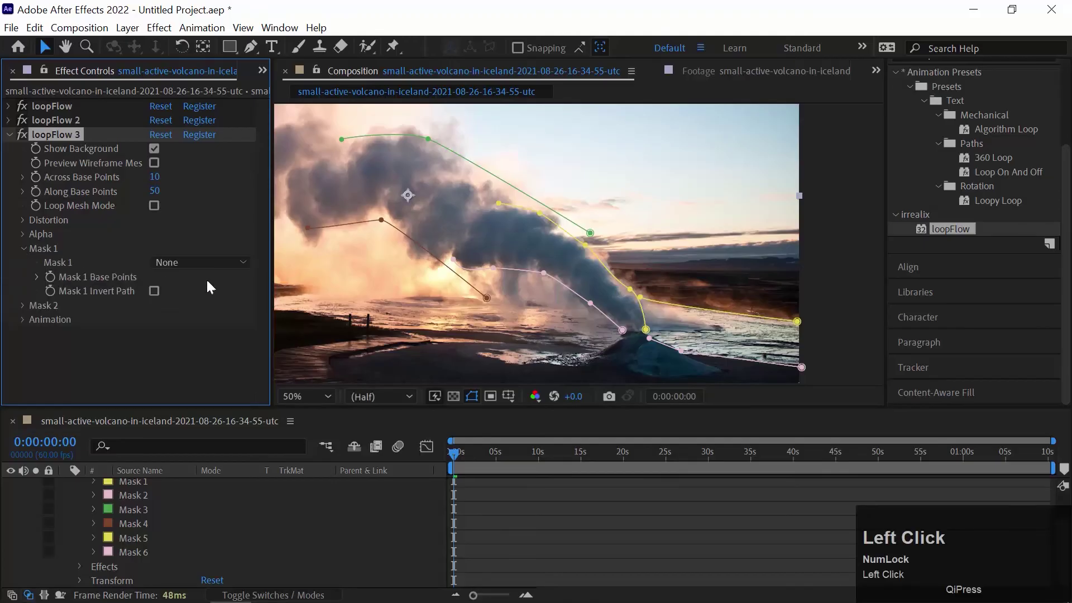
left_click(205, 268)
left_click(210, 367)
left_click(23, 248)
left_click(23, 262)
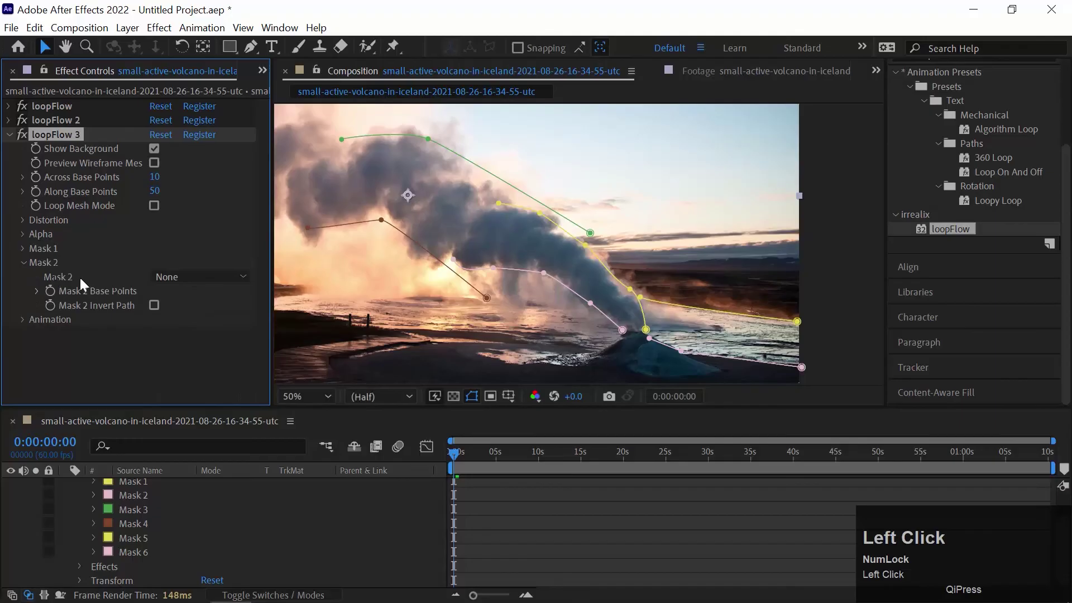
left_click(223, 277)
left_click(209, 403)
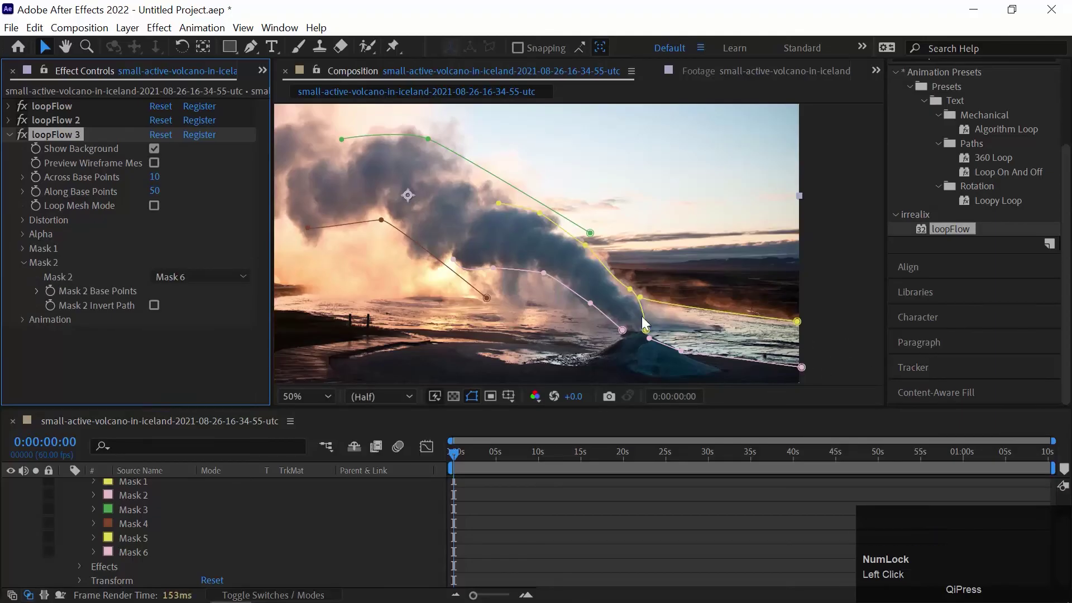
Set the third loopFlow effect's animation direction to Across and preview the water and smoke motion from the first frame.
left_click(22, 263)
left_click(22, 277)
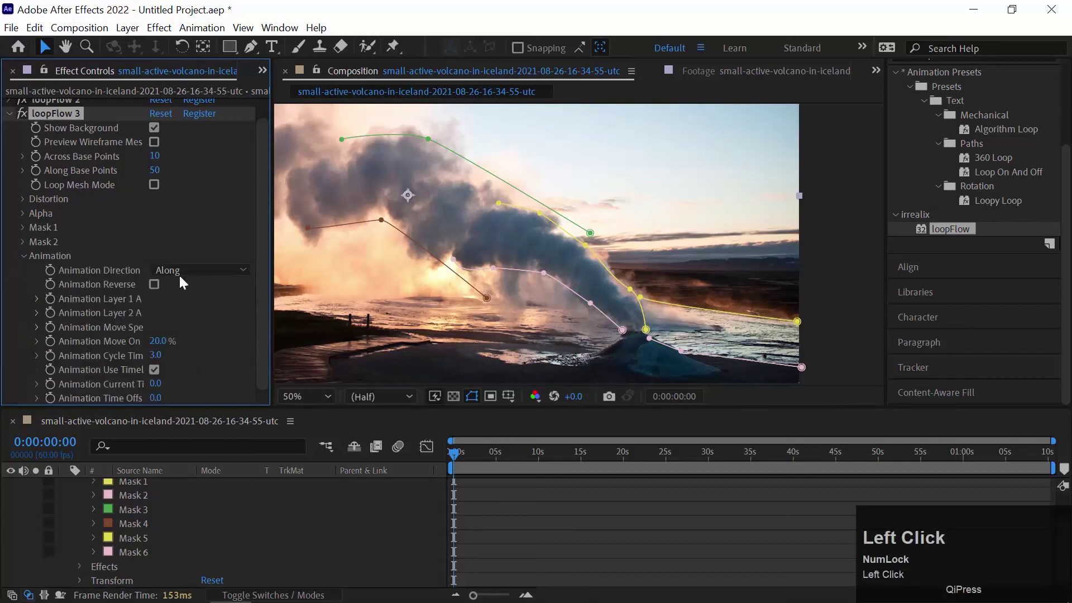
left_click(198, 268)
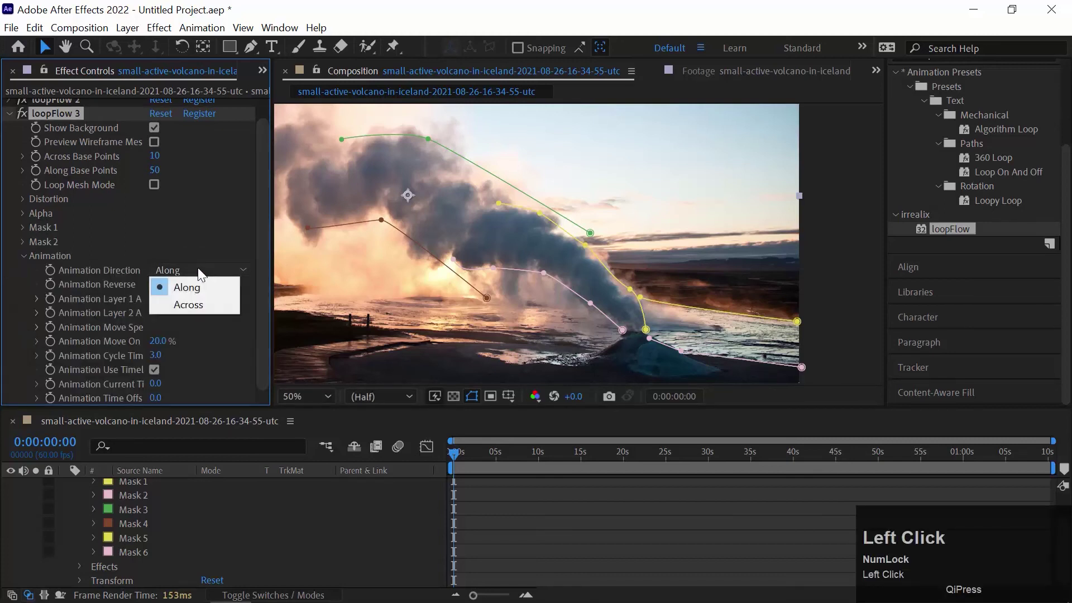
left_click(197, 307)
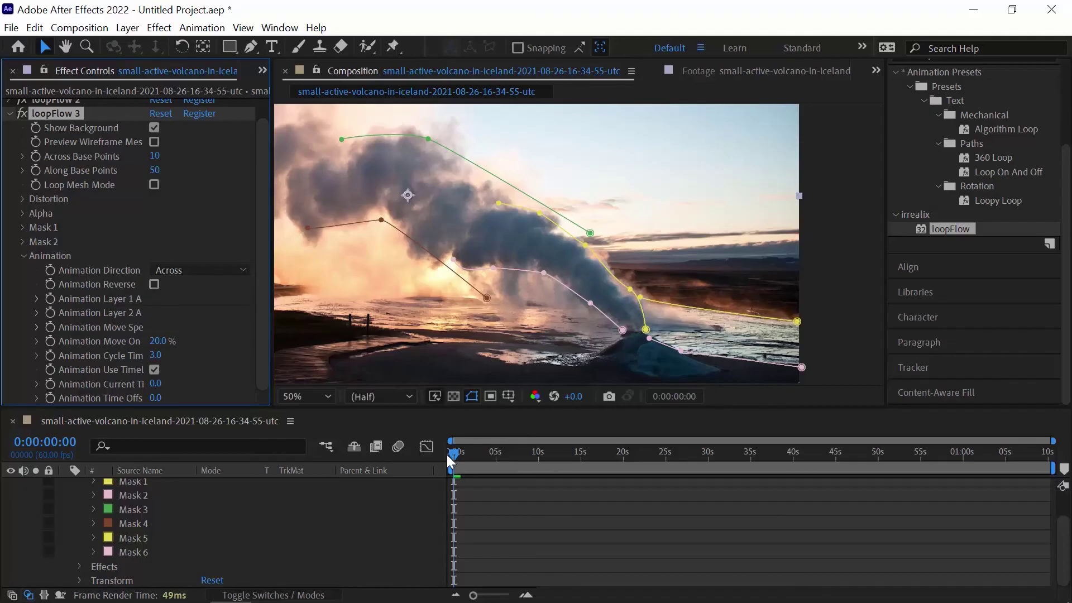
key("space")
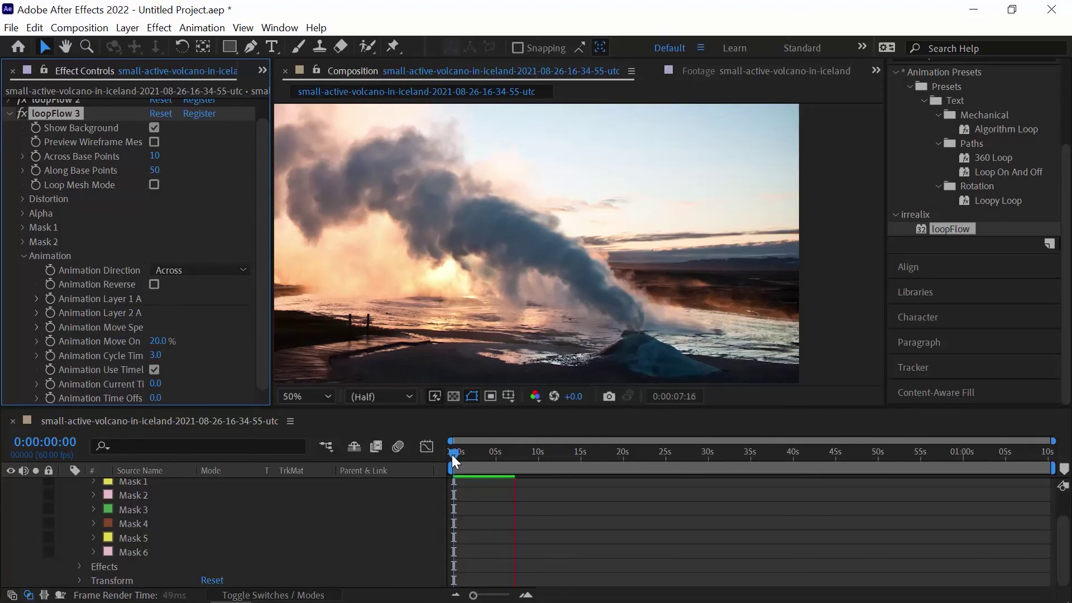
key("space")
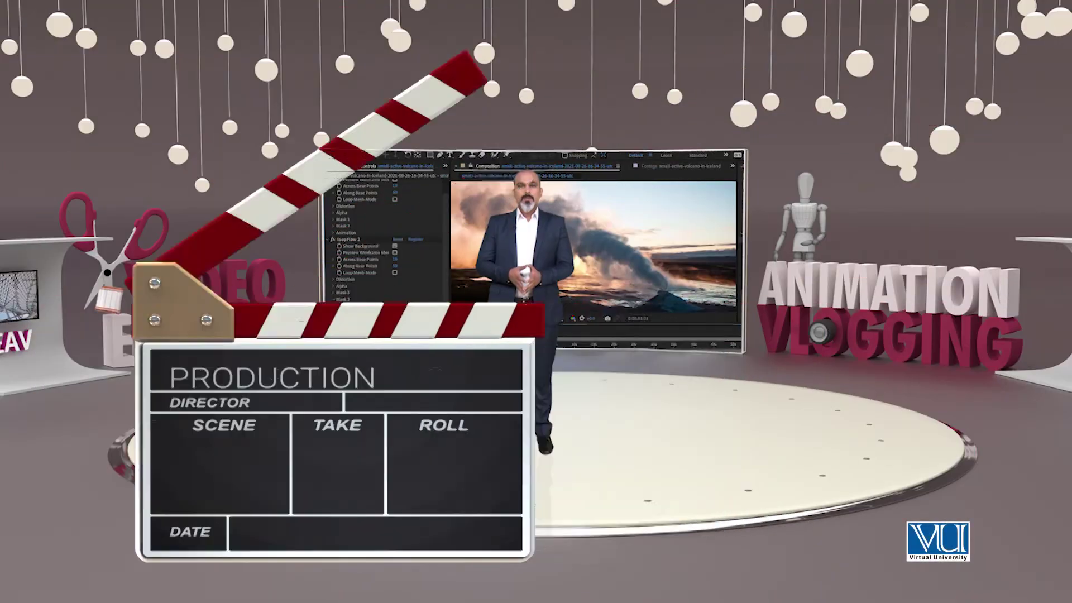